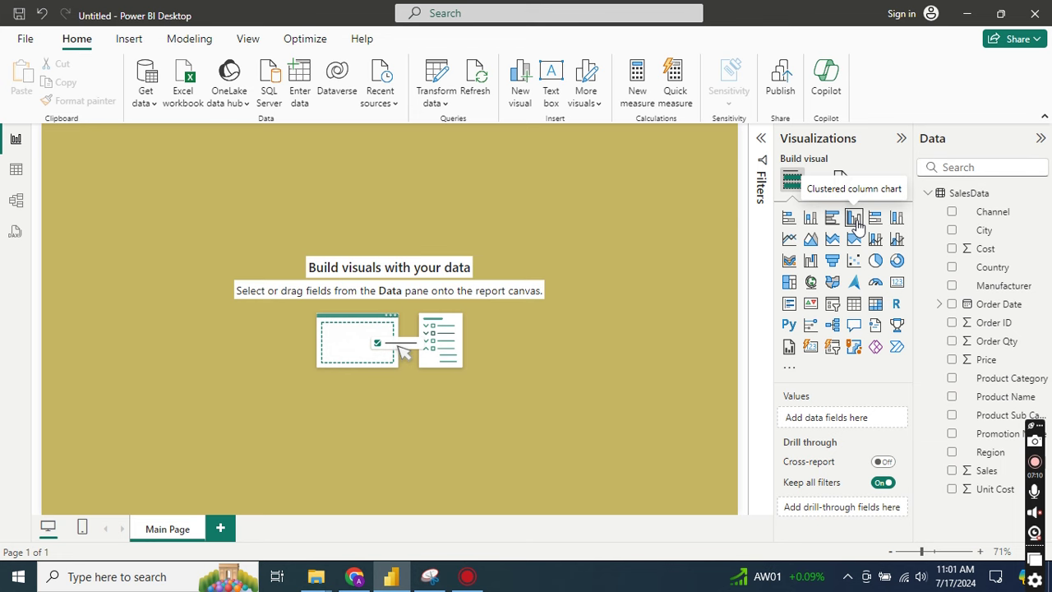
Insert a clustered column chart with Product Category on the X-axis and Sales on the Y-axis, and enlarge it
{"action": "left_click", "coordinate": [854, 218]}
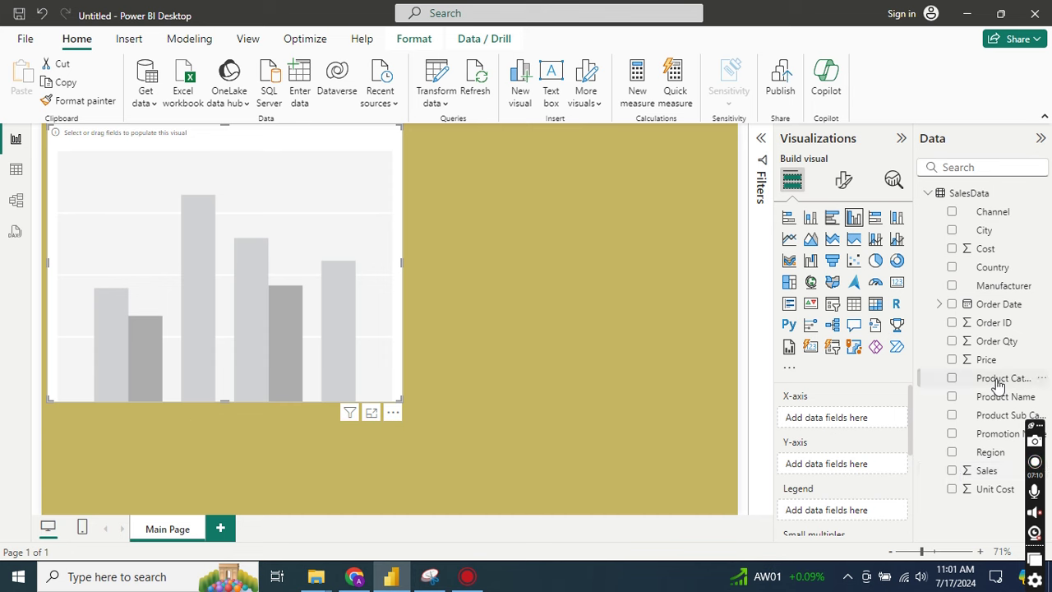
{"action": "left_click_drag", "start_coordinate": [998, 381], "coordinate": [830, 425]}
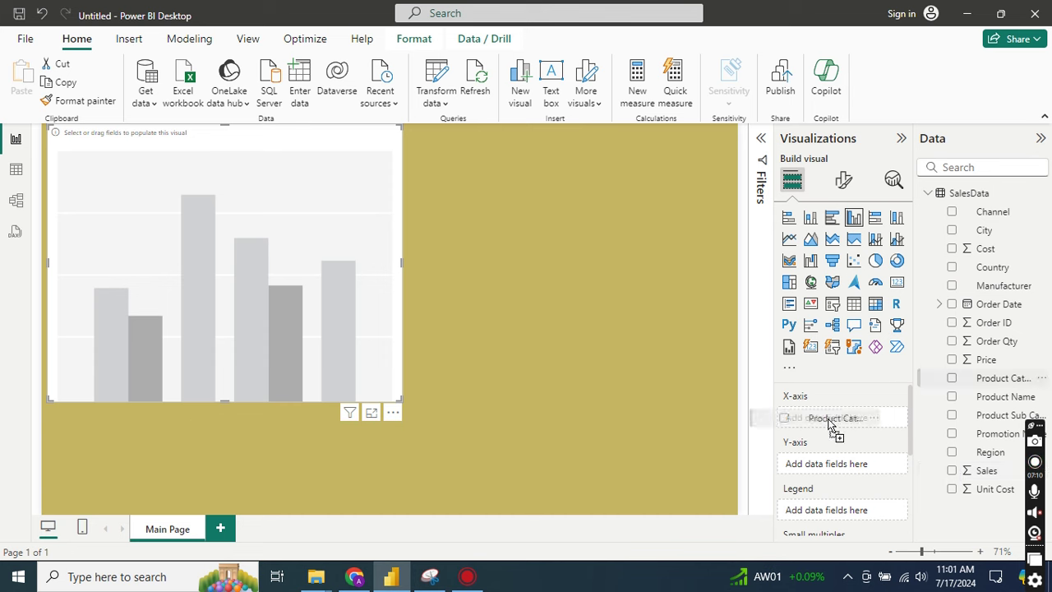
{"action": "left_click_drag", "start_coordinate": [830, 425], "coordinate": [832, 426]}
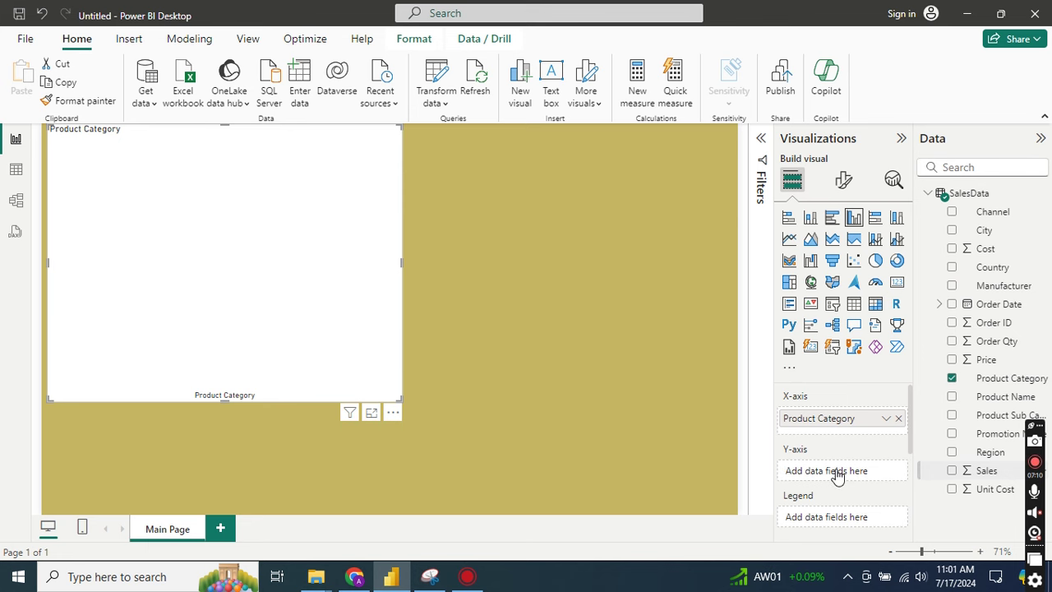
{"action": "left_click_drag", "start_coordinate": [402, 402], "coordinate": [544, 454]}
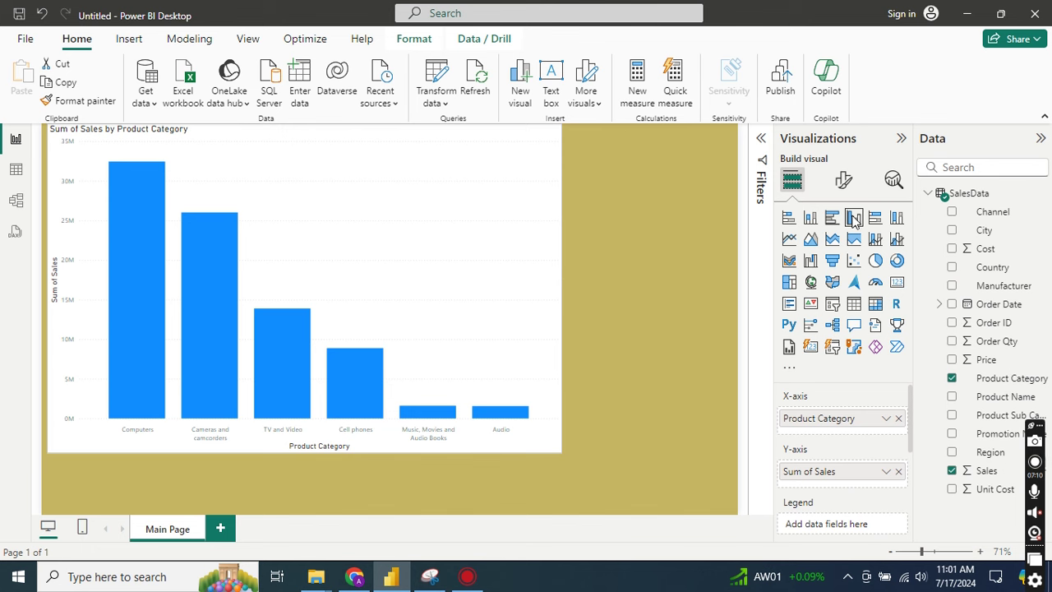
Format the chart's X-axis values with font size 18 and black text
{"action": "left_click", "coordinate": [843, 180]}
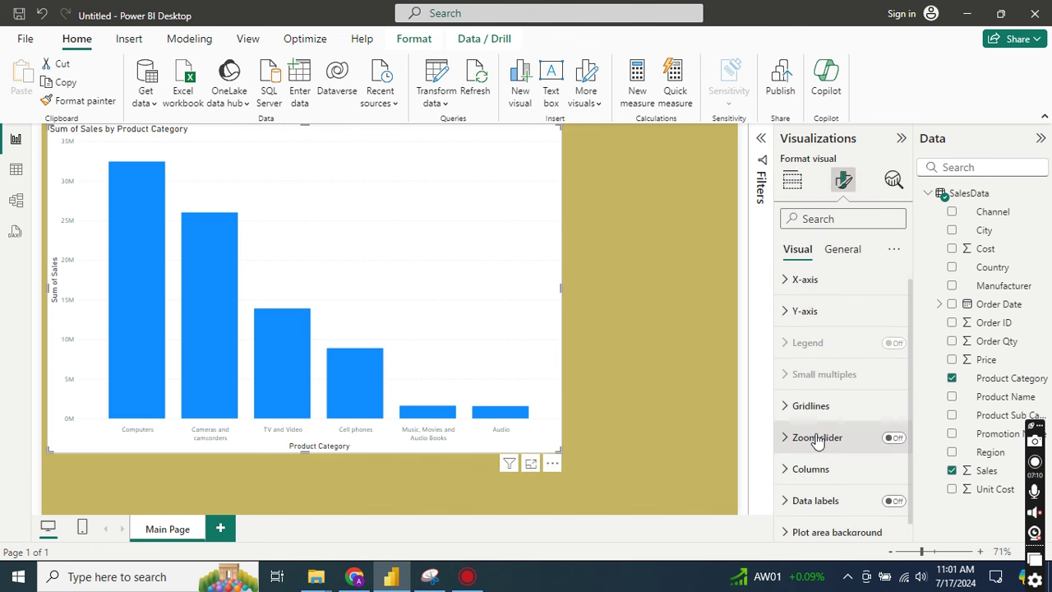
{"action": "scroll", "coordinate": [814, 436], "scroll_direction": "down", "scroll_amount": 1}
{"action": "scroll", "coordinate": [811, 469], "scroll_direction": "up", "scroll_amount": 1}
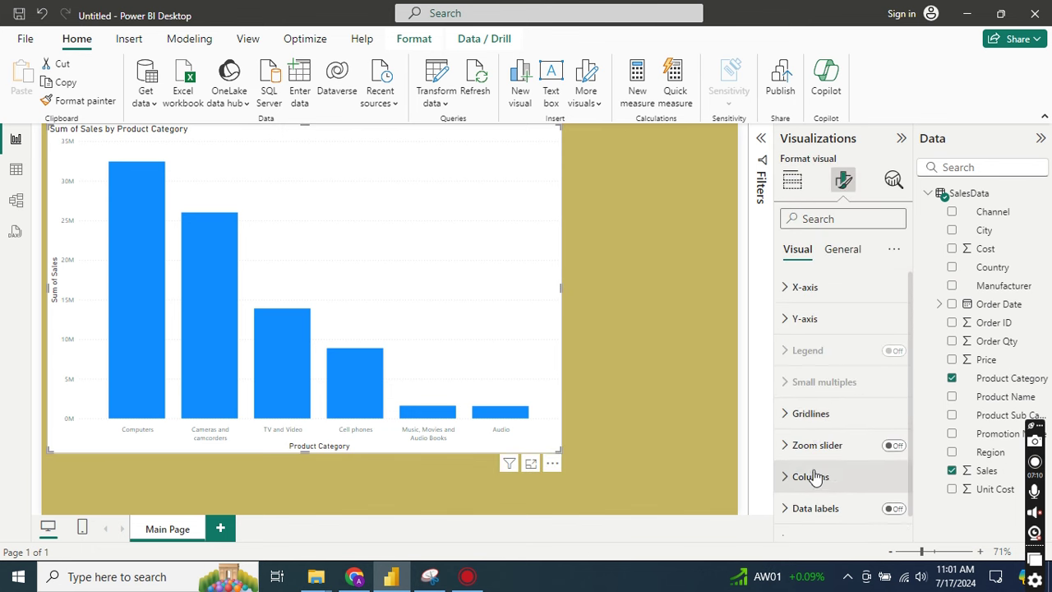
{"action": "left_click", "coordinate": [786, 289]}
{"action": "left_click", "coordinate": [873, 364]}
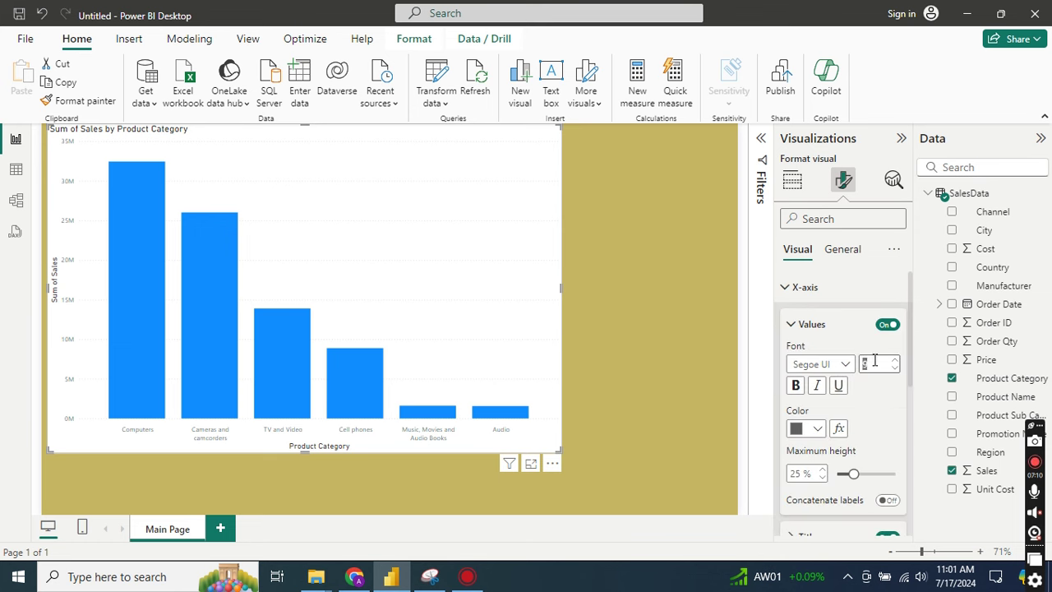
{"action": "type", "text": "18"}
{"action": "left_click", "coordinate": [807, 428]}
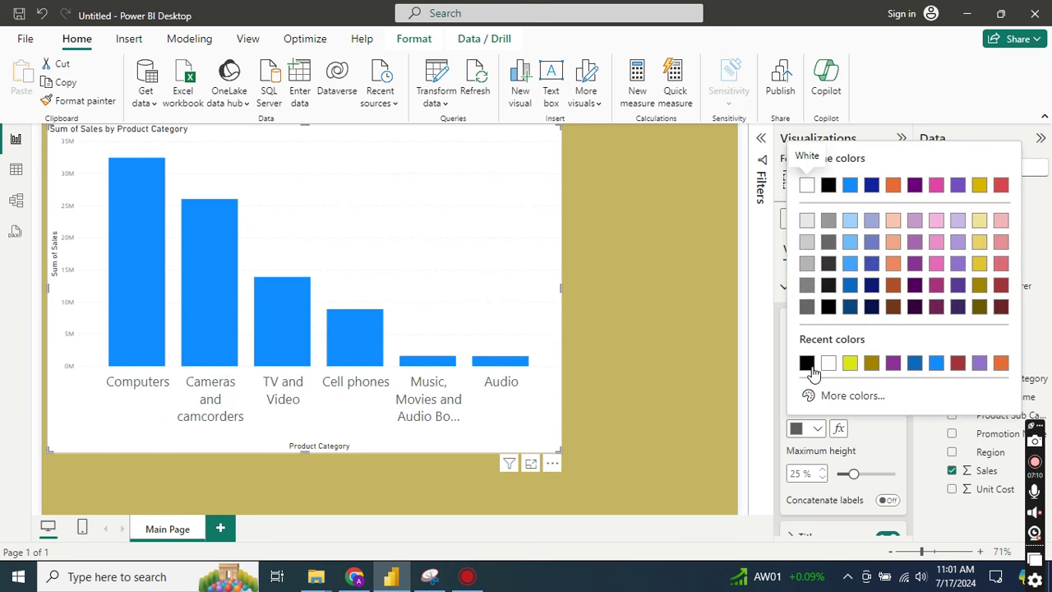
{"action": "left_click", "coordinate": [807, 362]}
Format the chart's Y-axis values with font size 18 and black text
{"action": "scroll", "coordinate": [848, 441], "scroll_direction": "down", "scroll_amount": 3}
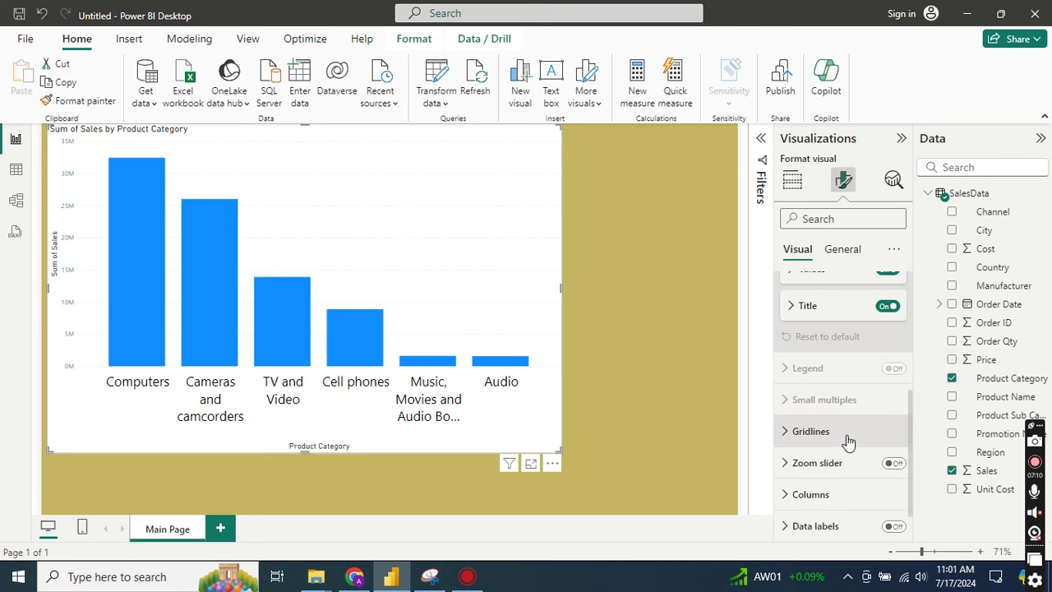
{"action": "scroll", "coordinate": [822, 375], "scroll_direction": "up", "scroll_amount": 2}
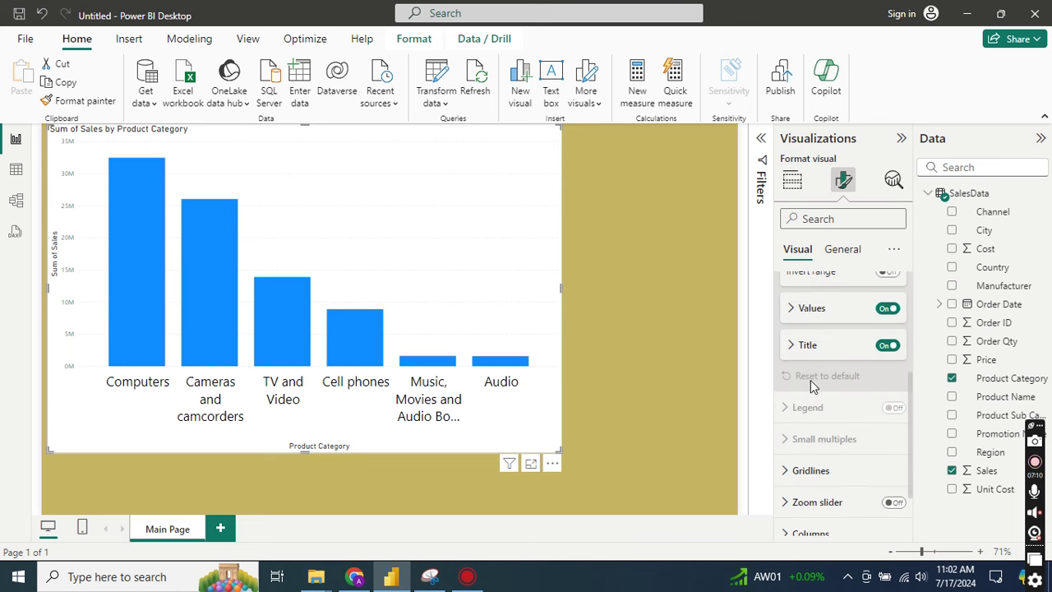
{"action": "left_click", "coordinate": [793, 311]}
{"action": "double_click", "coordinate": [865, 348]}
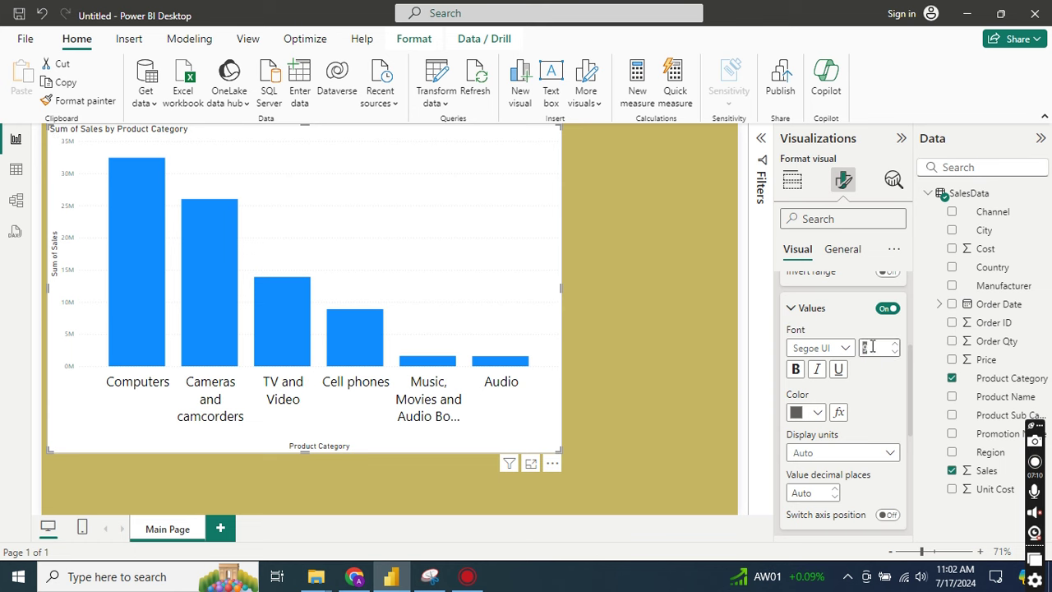
{"action": "type", "text": "18"}
{"action": "left_click", "coordinate": [819, 412]}
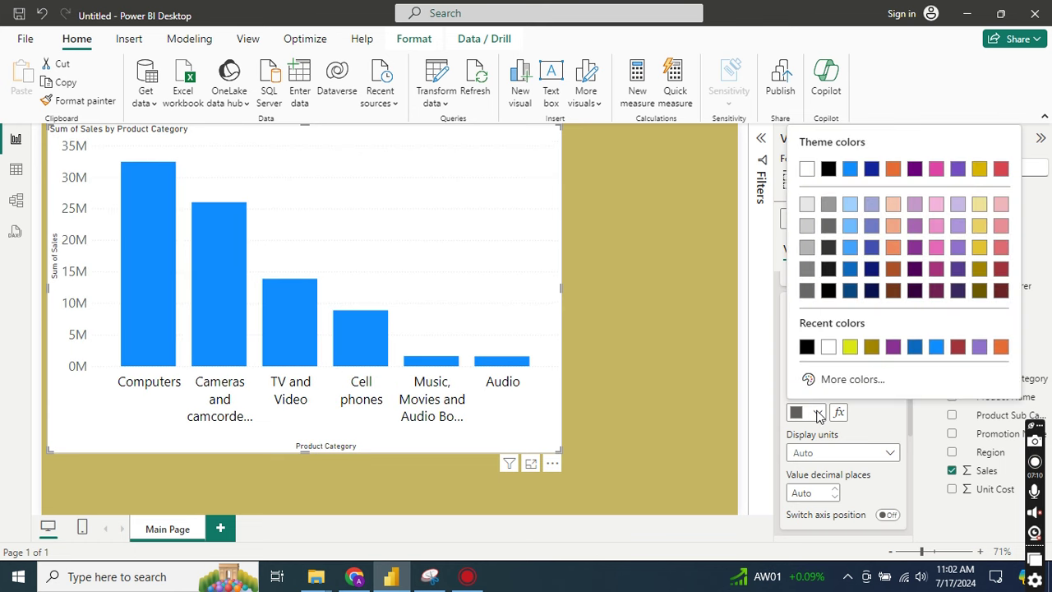
{"action": "left_click", "coordinate": [807, 347]}
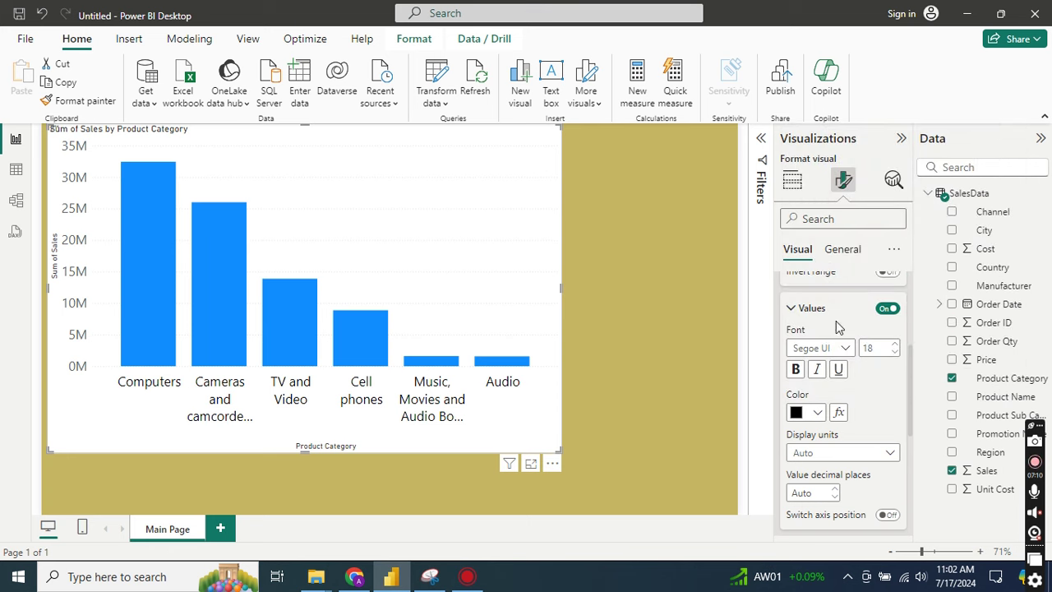
{"action": "left_click", "coordinate": [743, 334]}
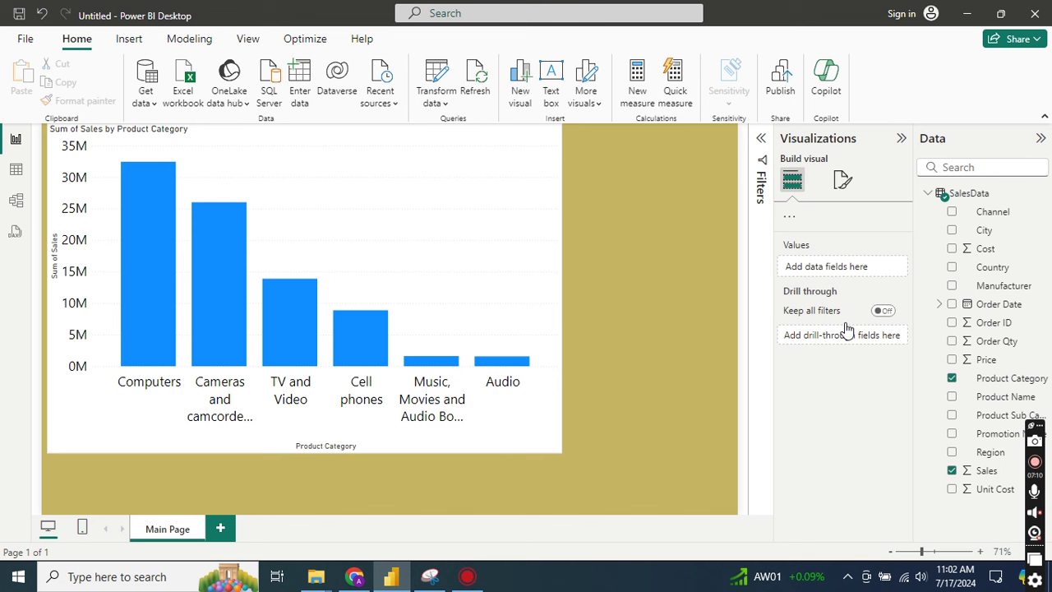
Set the chart's background transparency to 100% and turn on its visual border and shadow
{"action": "left_click", "coordinate": [838, 248]}
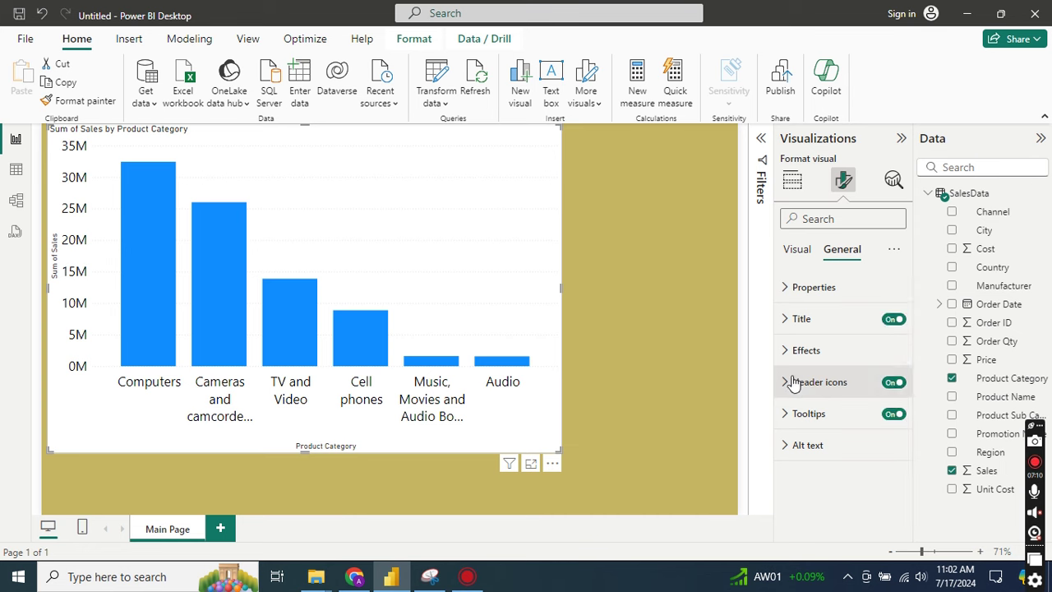
{"action": "left_click", "coordinate": [787, 350]}
{"action": "scroll", "coordinate": [838, 370], "scroll_direction": "down", "scroll_amount": 3}
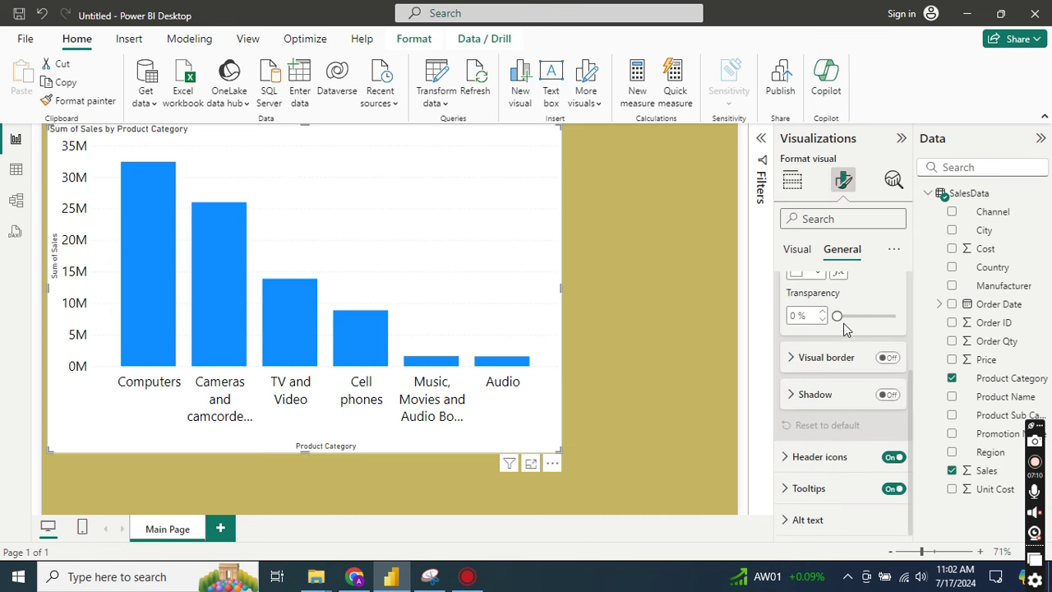
{"action": "left_click_drag", "start_coordinate": [836, 315], "coordinate": [895, 316]}
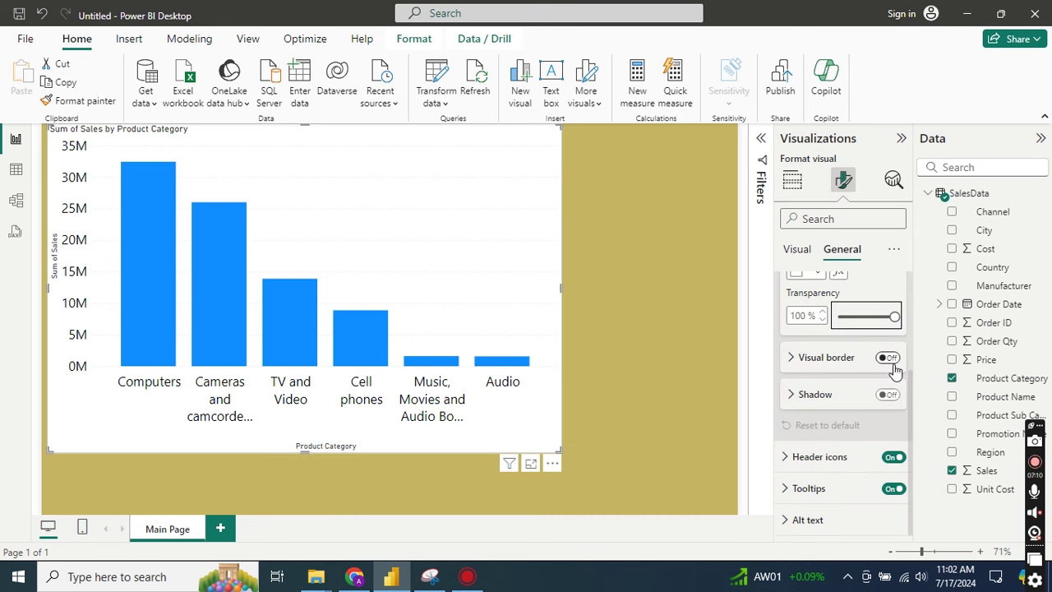
{"action": "left_click", "coordinate": [887, 358]}
{"action": "left_click", "coordinate": [888, 394]}
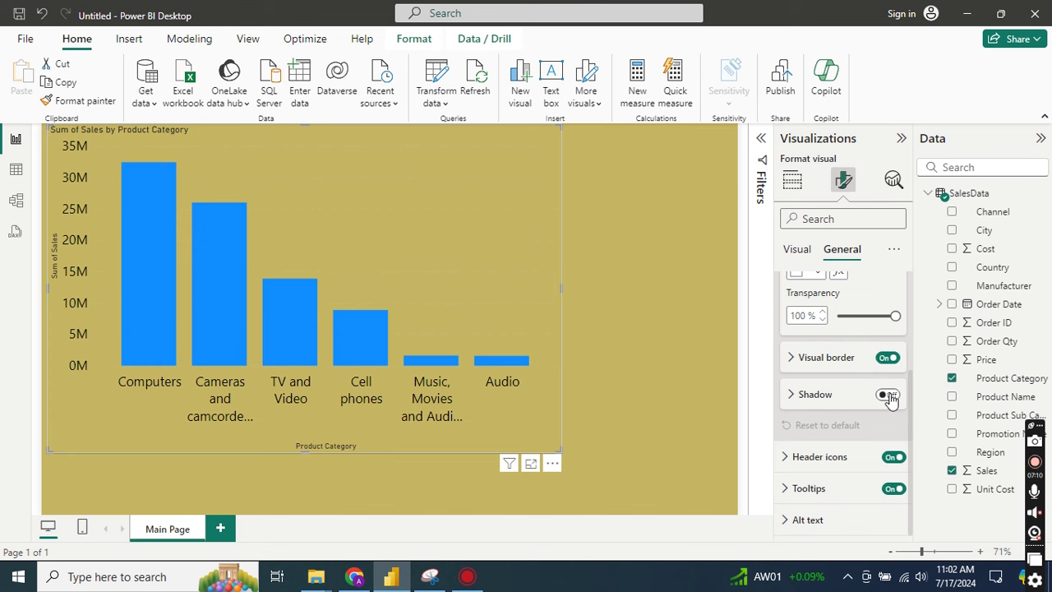
Round the corners of the chart's visual border to 10 px and enlarge the chart slightly
{"action": "left_click", "coordinate": [793, 360]}
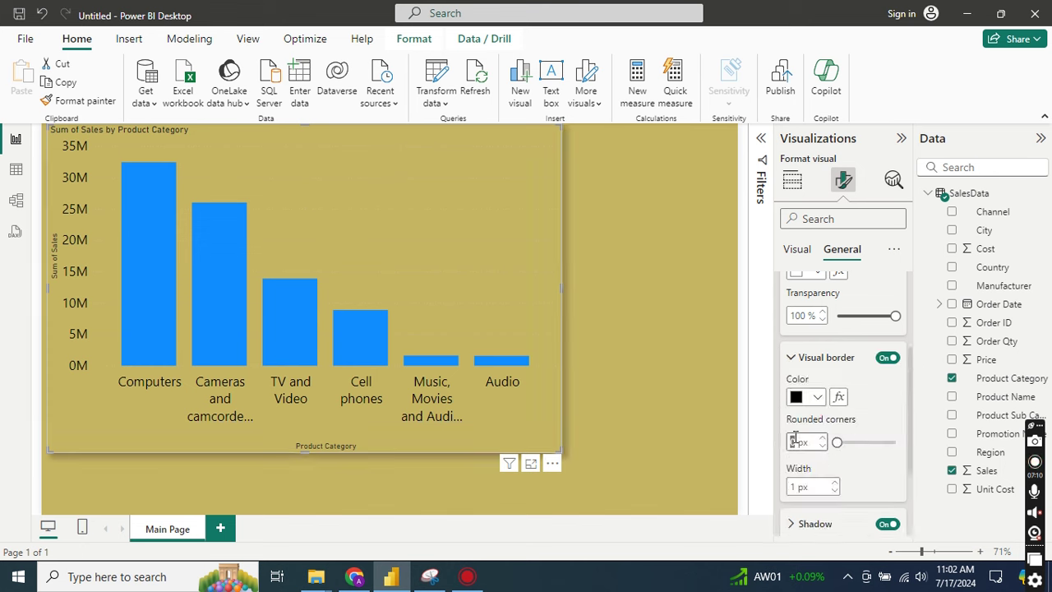
{"action": "double_click", "coordinate": [795, 441]}
{"action": "type", "text": "10"}
{"action": "left_click", "coordinate": [647, 390]}
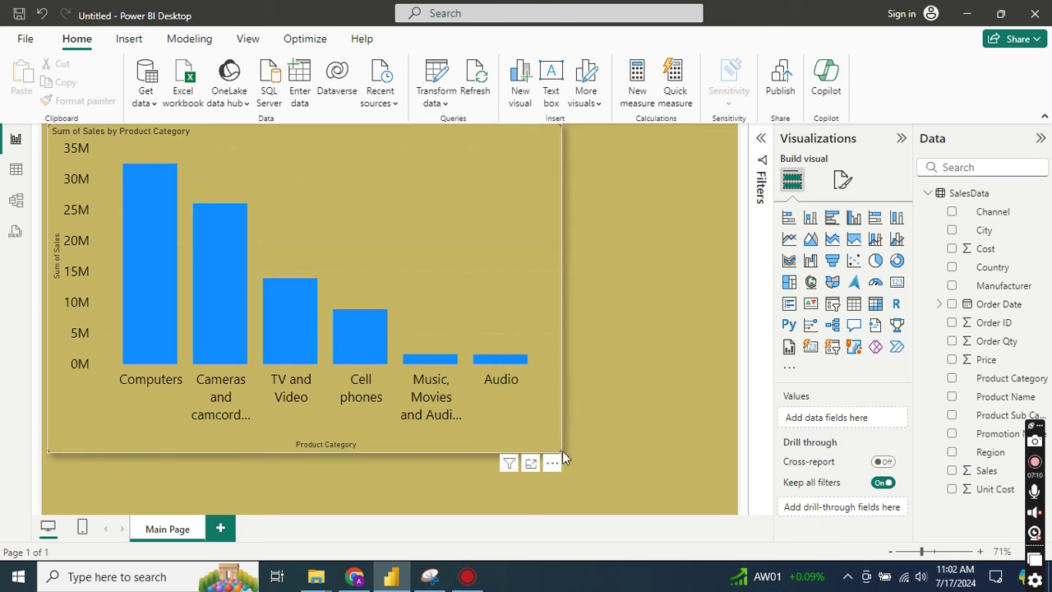
{"action": "left_click_drag", "start_coordinate": [562, 451], "coordinate": [588, 467]}
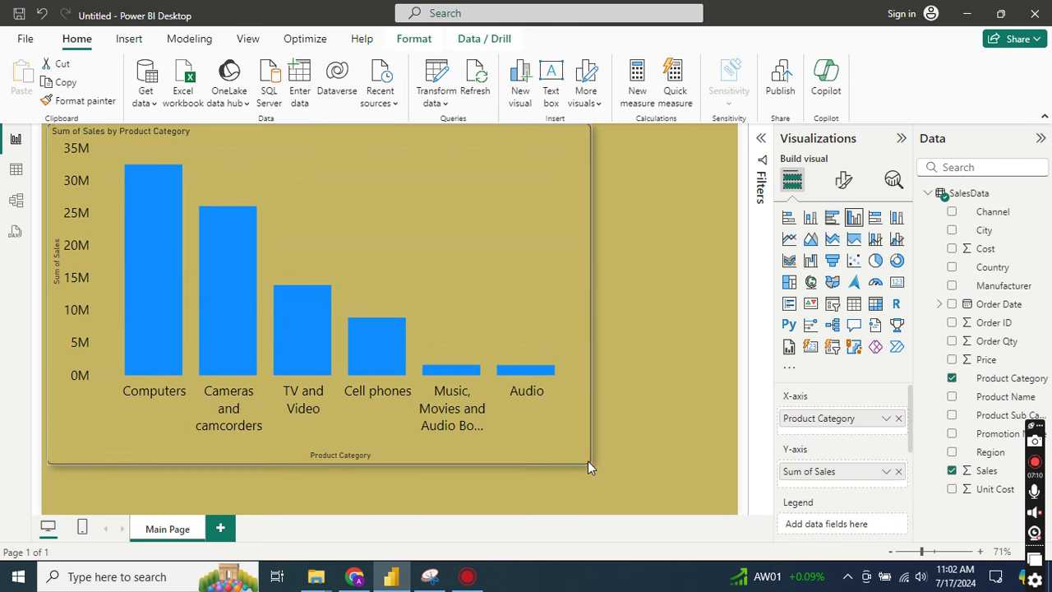
{"action": "left_click", "coordinate": [647, 396]}
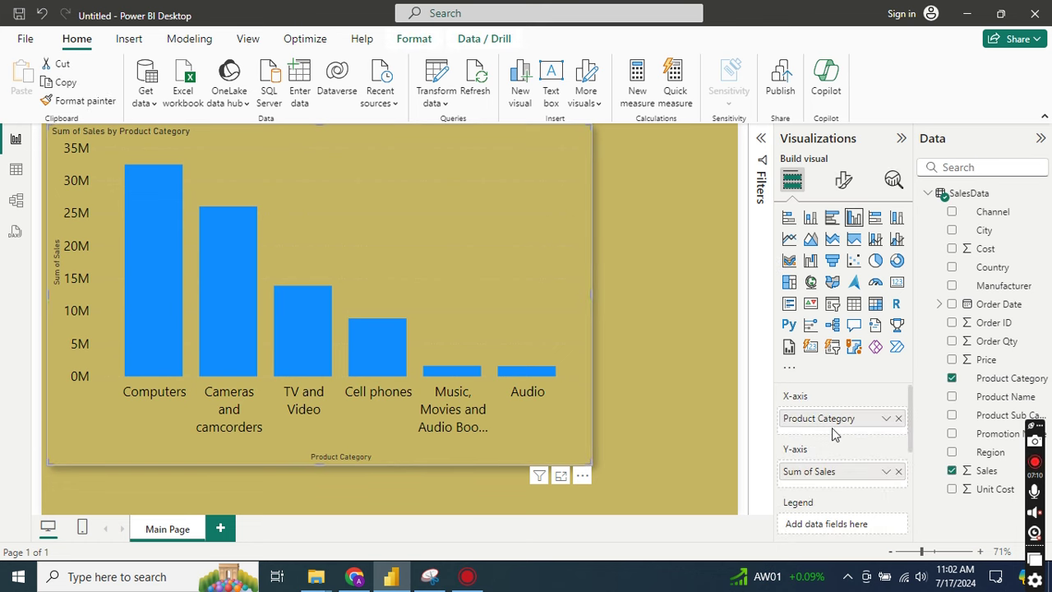
Try light orange as the color of all chart columns and set it back to blue
{"action": "scroll", "coordinate": [844, 296], "scroll_direction": "down", "scroll_amount": 3}
{"action": "left_click", "coordinate": [844, 179]}
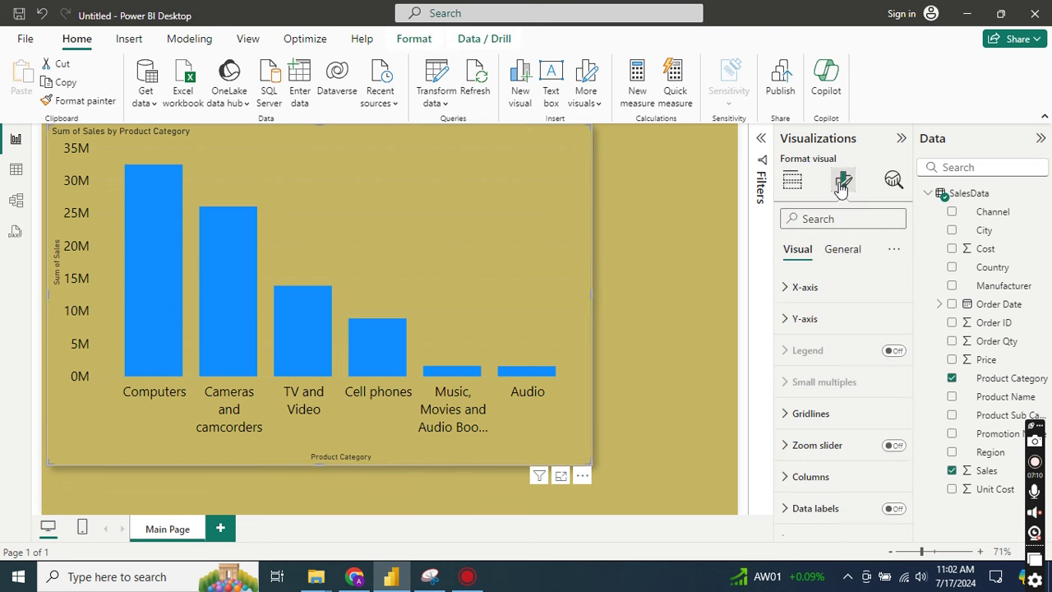
{"action": "left_click", "coordinate": [791, 478]}
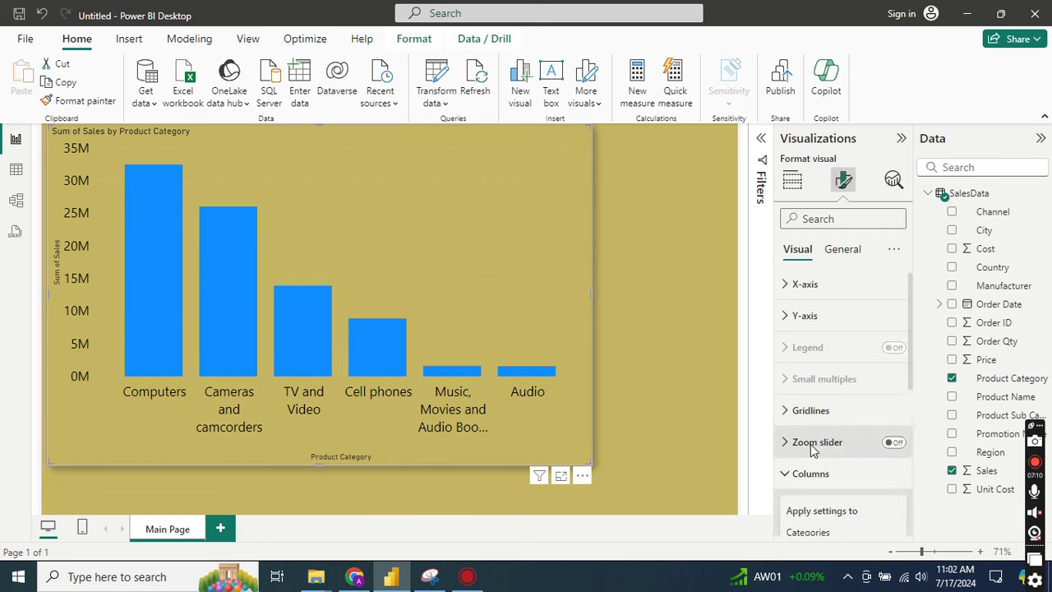
{"action": "scroll", "coordinate": [789, 427], "scroll_direction": "down", "scroll_amount": 3}
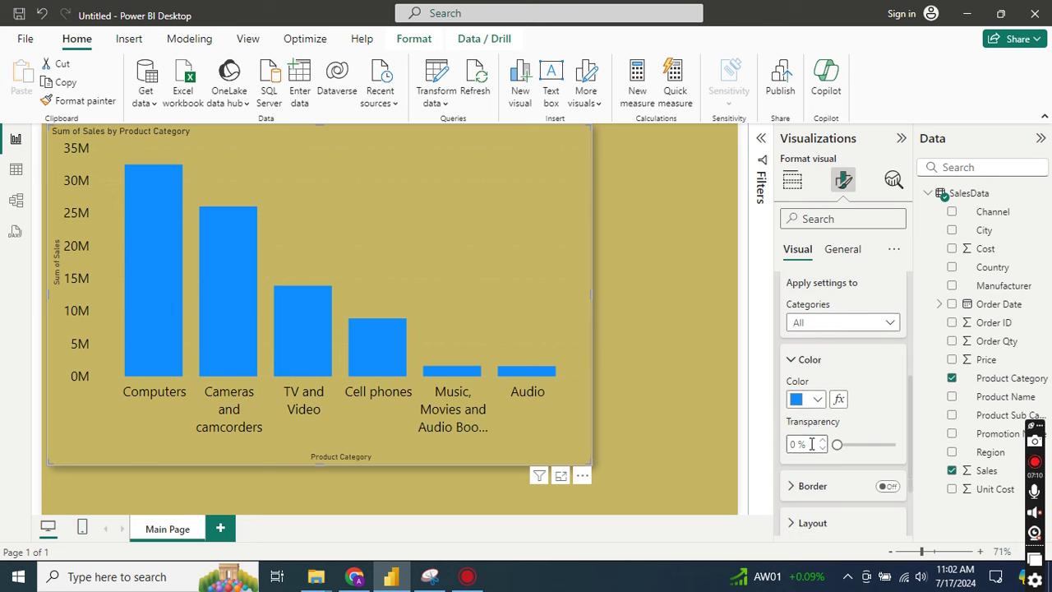
{"action": "left_click", "coordinate": [818, 400]}
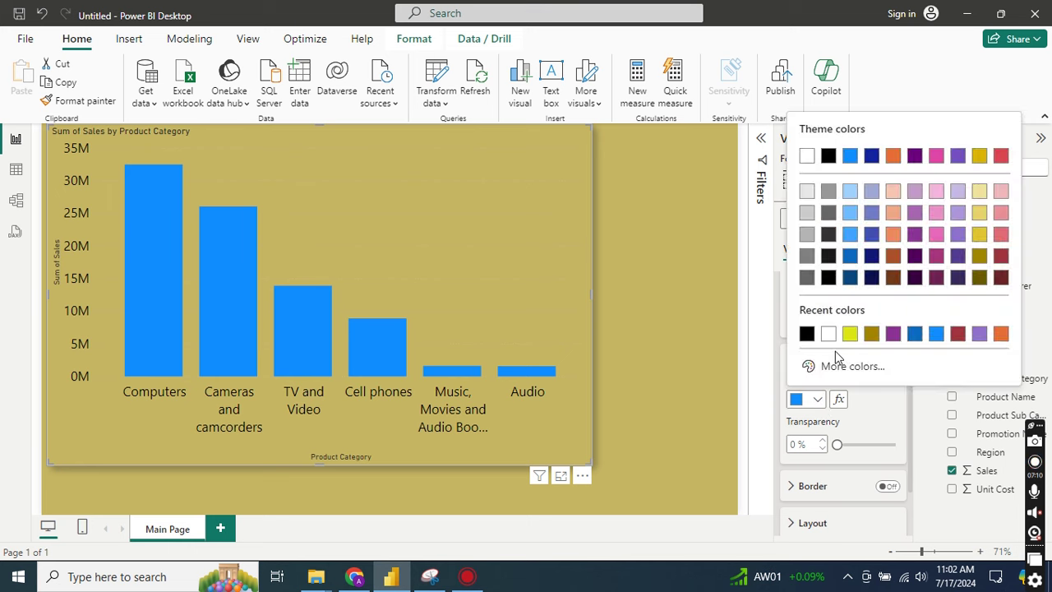
{"action": "left_click", "coordinate": [893, 237]}
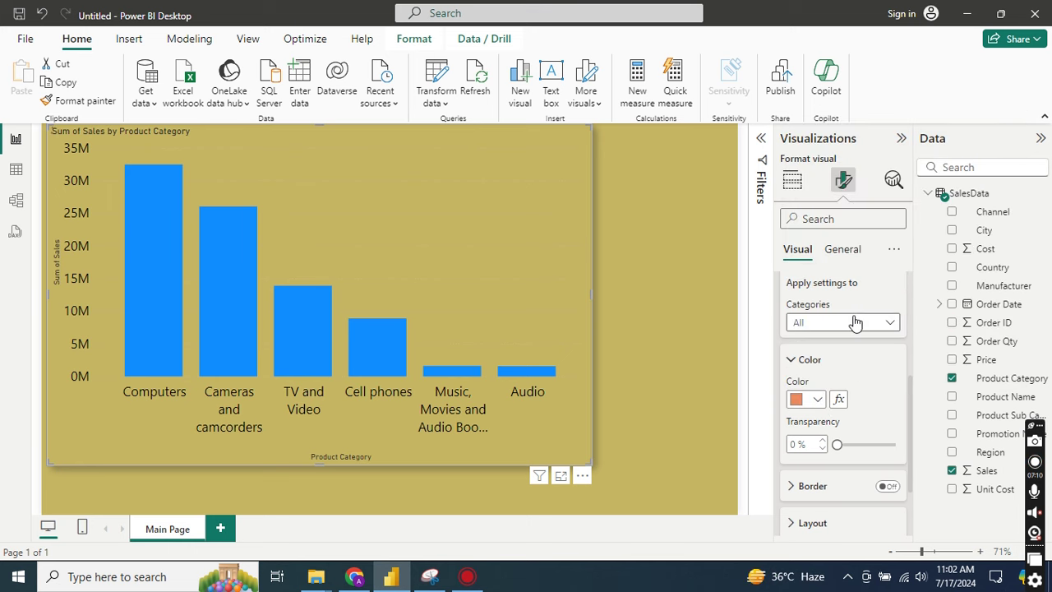
{"action": "left_click", "coordinate": [817, 401]}
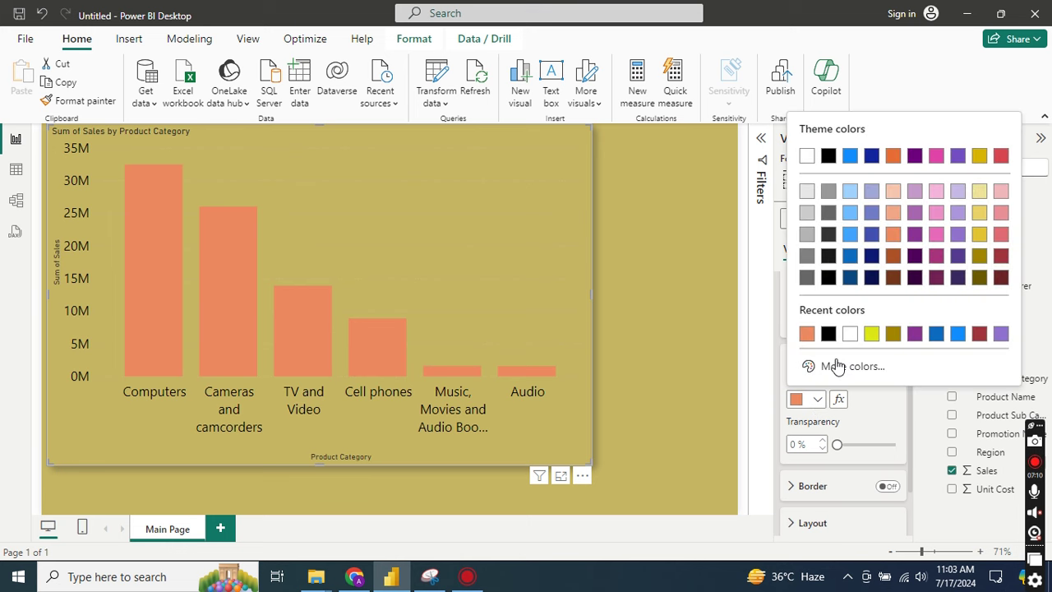
{"action": "left_click", "coordinate": [956, 334]}
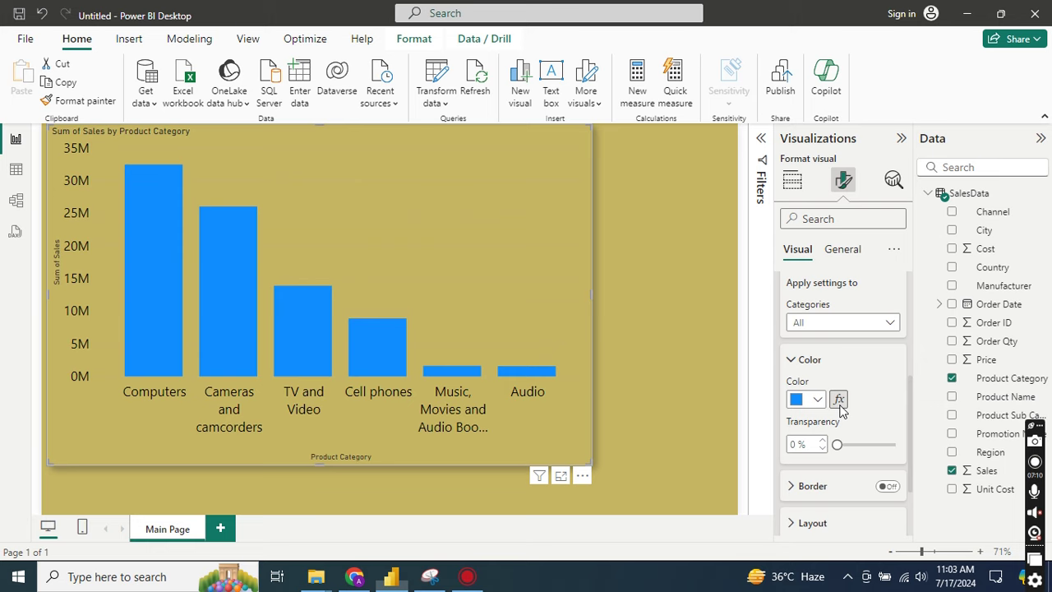
Switch the columns' conditional color formatting to the Gradient style, based on the Price field of SalesData
{"action": "left_click", "coordinate": [838, 400]}
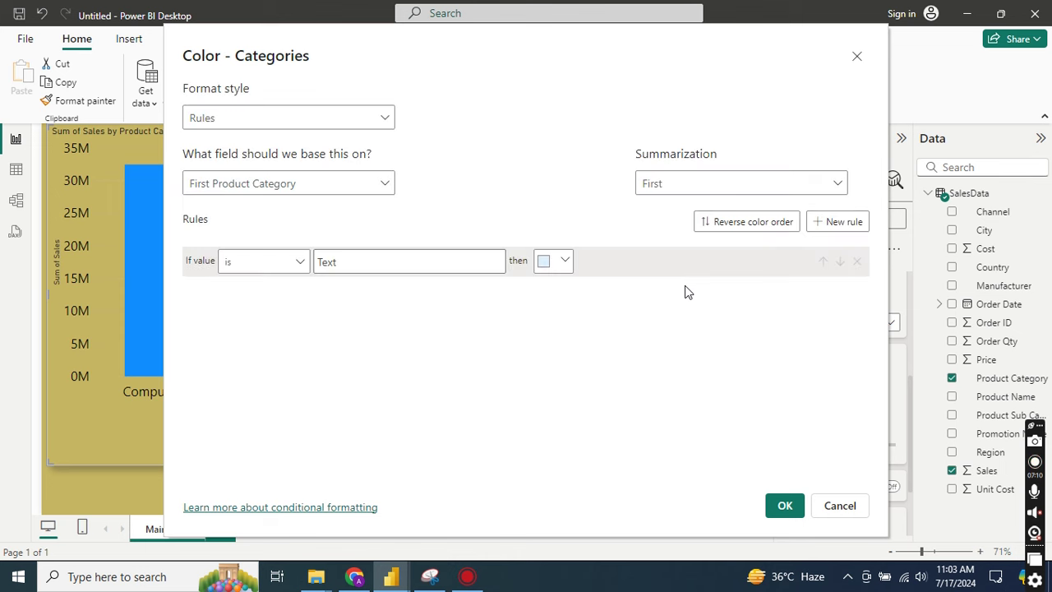
{"action": "left_click", "coordinate": [388, 117]}
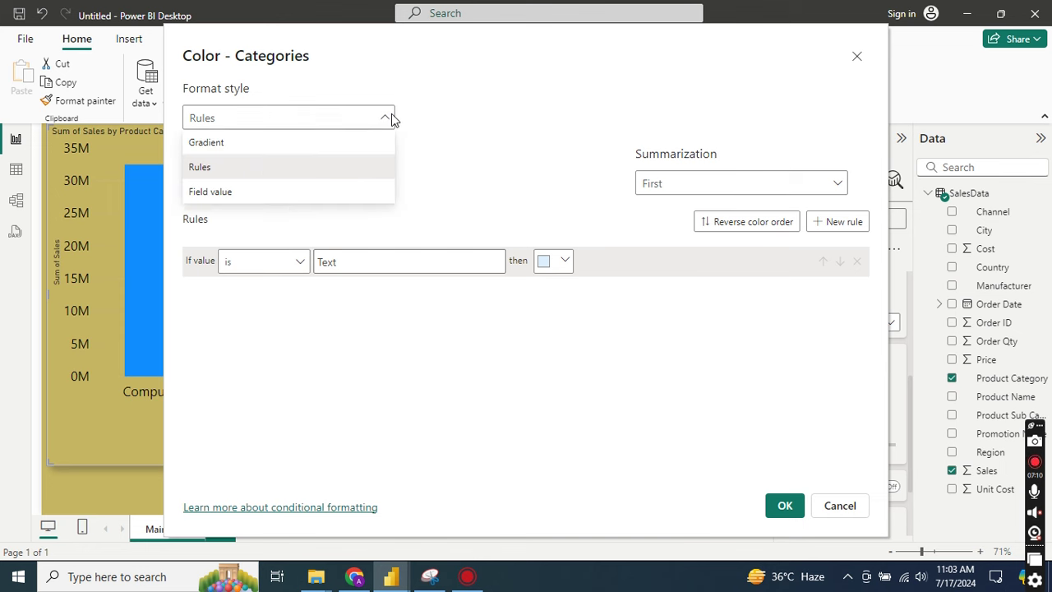
{"action": "left_click", "coordinate": [310, 143]}
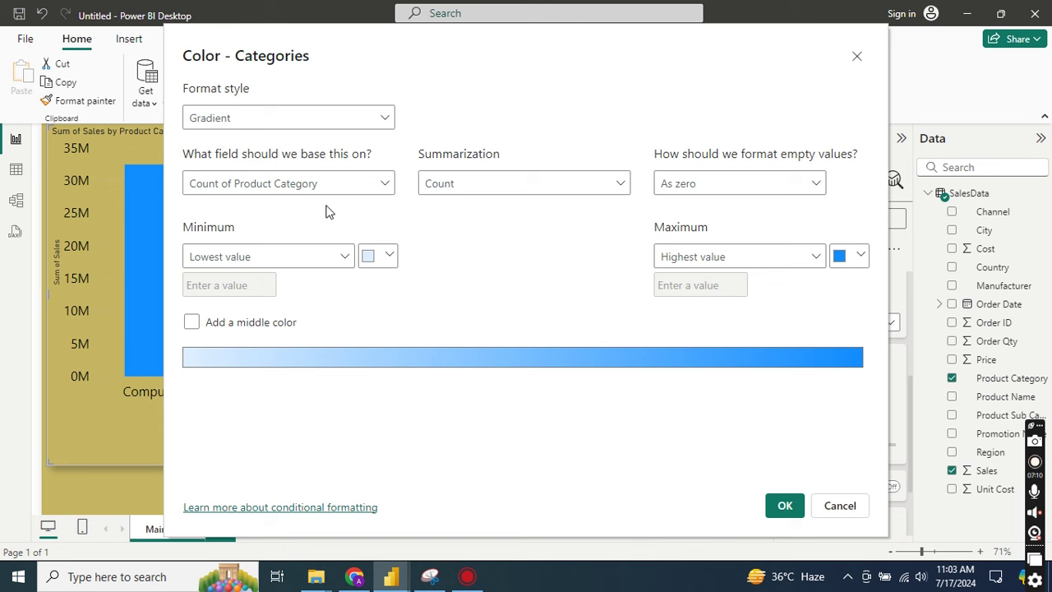
{"action": "left_click", "coordinate": [384, 183]}
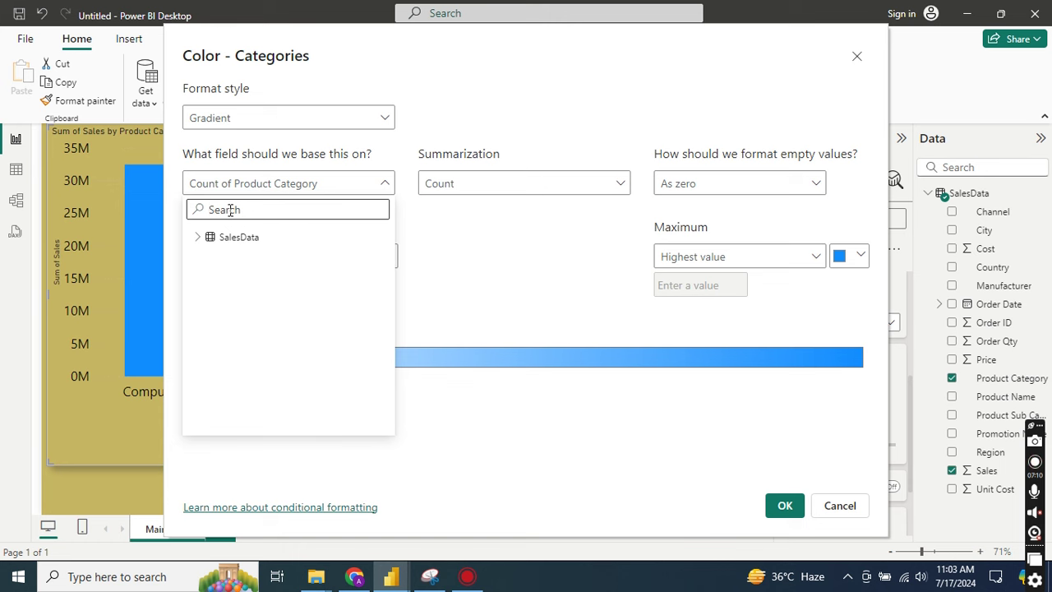
{"action": "left_click", "coordinate": [198, 238]}
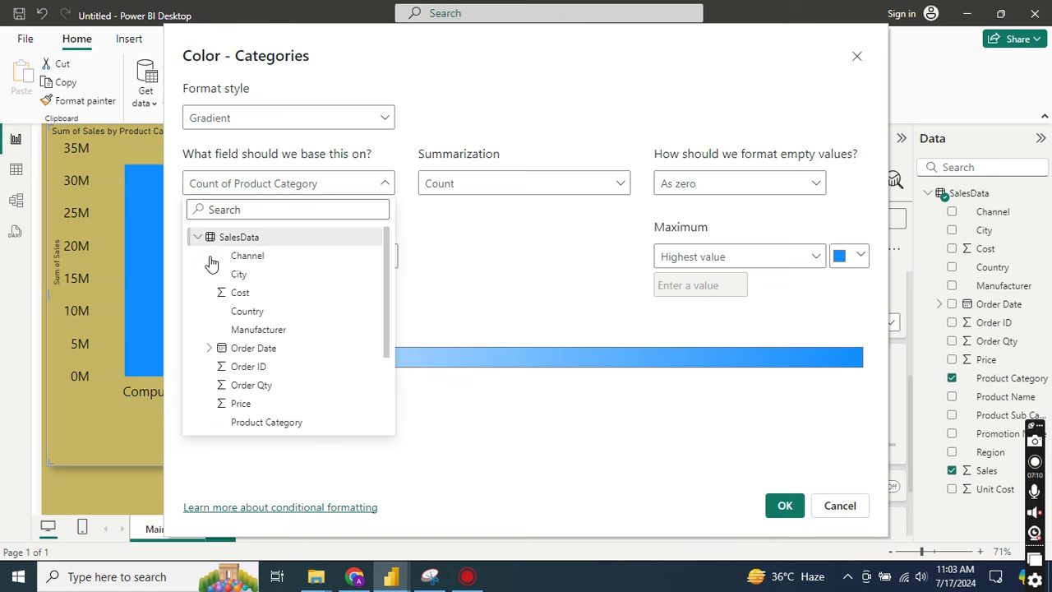
{"action": "left_click", "coordinate": [244, 404]}
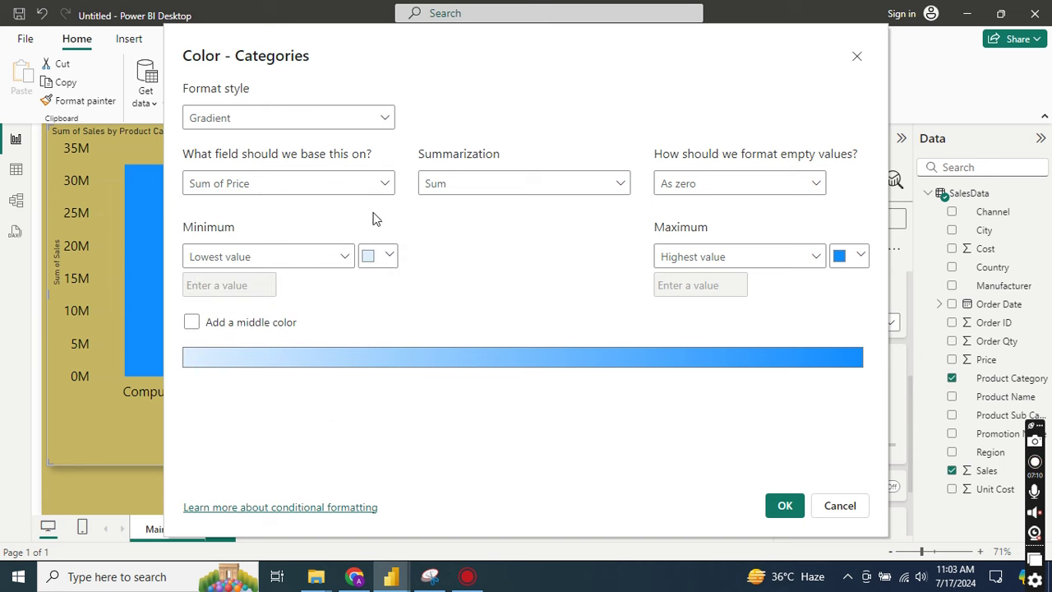
Base the columns' color gradient on the Sales field with Sum summarization and apply the formatting
{"action": "left_click", "coordinate": [380, 185]}
{"action": "scroll", "coordinate": [295, 373], "scroll_direction": "down", "scroll_amount": 3}
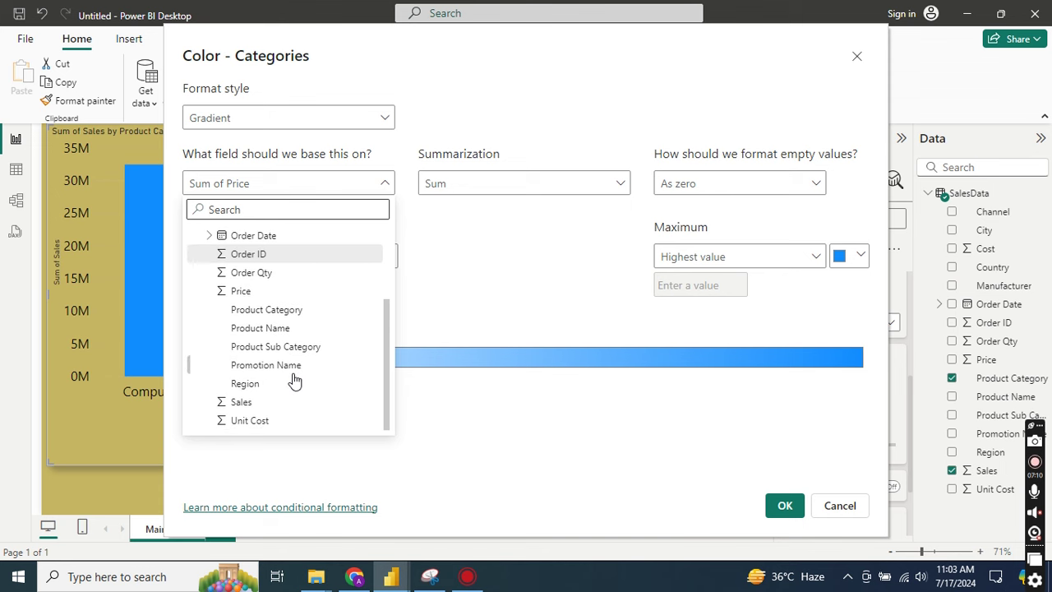
{"action": "left_click", "coordinate": [241, 401]}
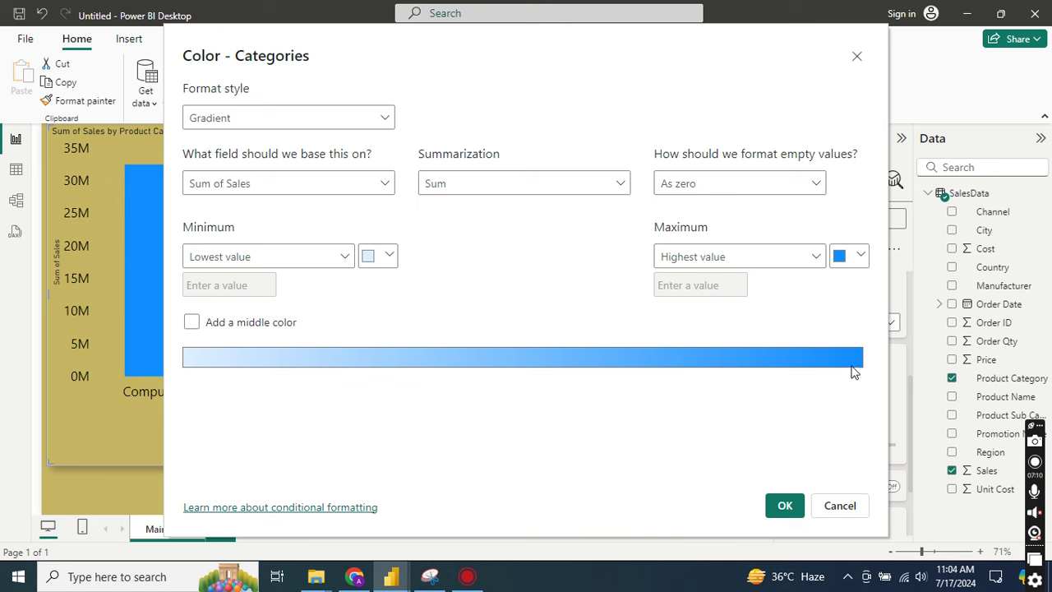
{"action": "left_click", "coordinate": [785, 507]}
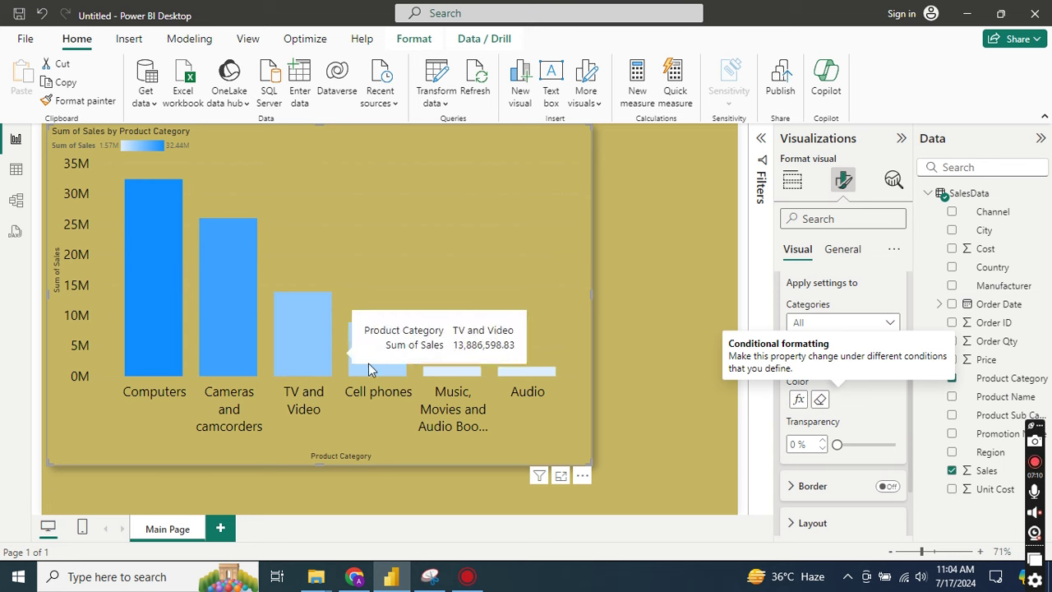
Set the columns' gradient colors to light pink for the lowest value and dark red for the highest value
{"action": "left_click", "coordinate": [798, 401]}
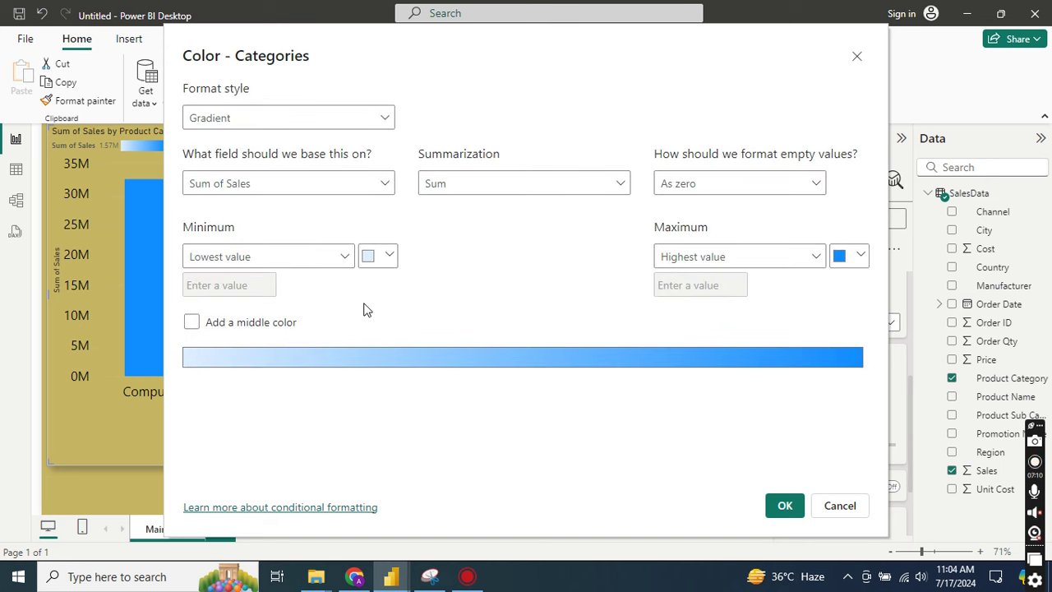
{"action": "left_click", "coordinate": [391, 256]}
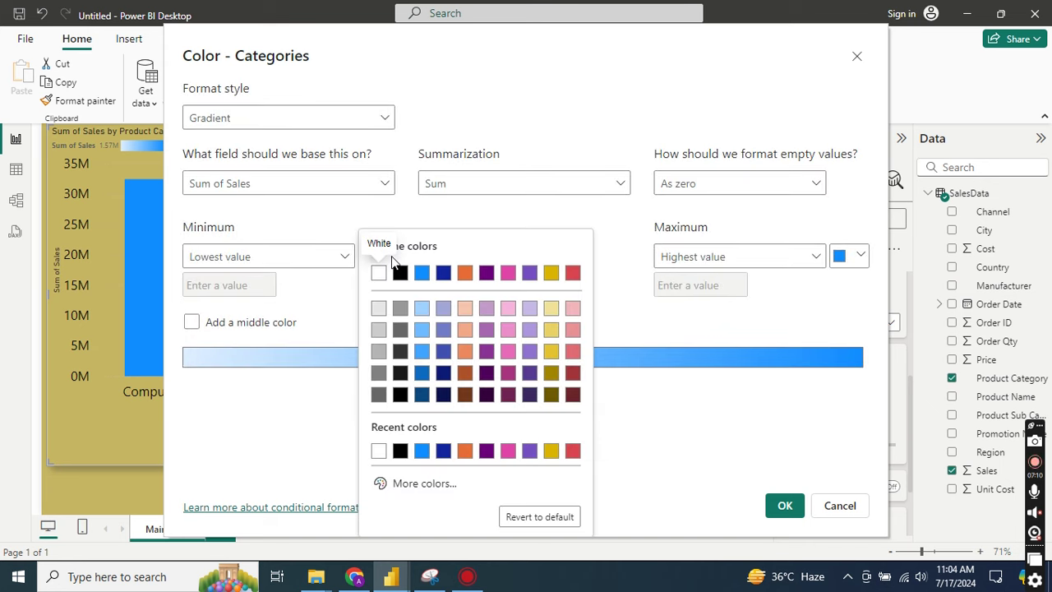
{"action": "left_click", "coordinate": [573, 310]}
{"action": "left_click", "coordinate": [857, 257]}
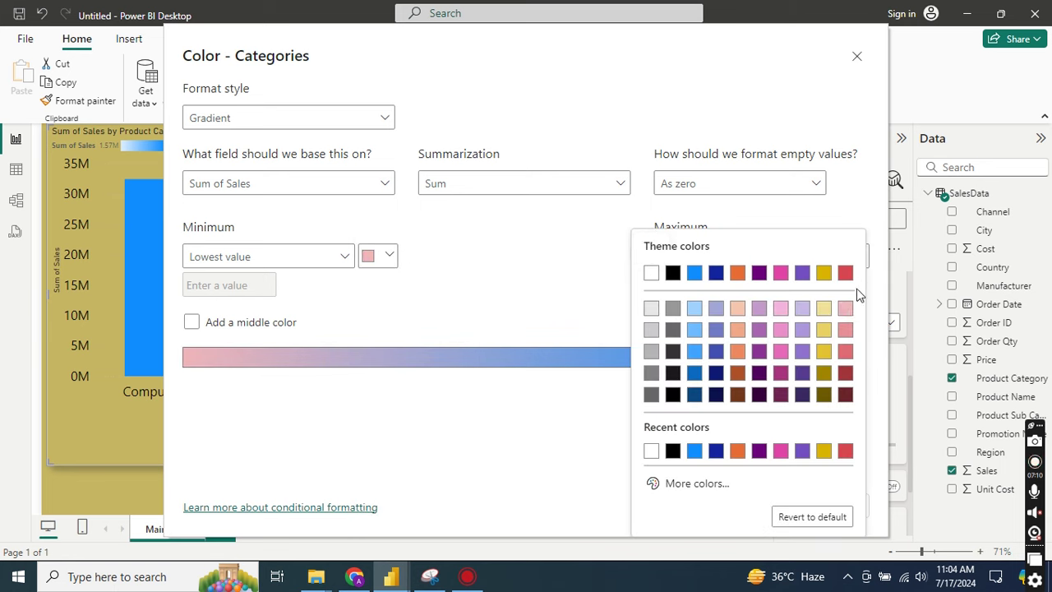
{"action": "left_click", "coordinate": [846, 396]}
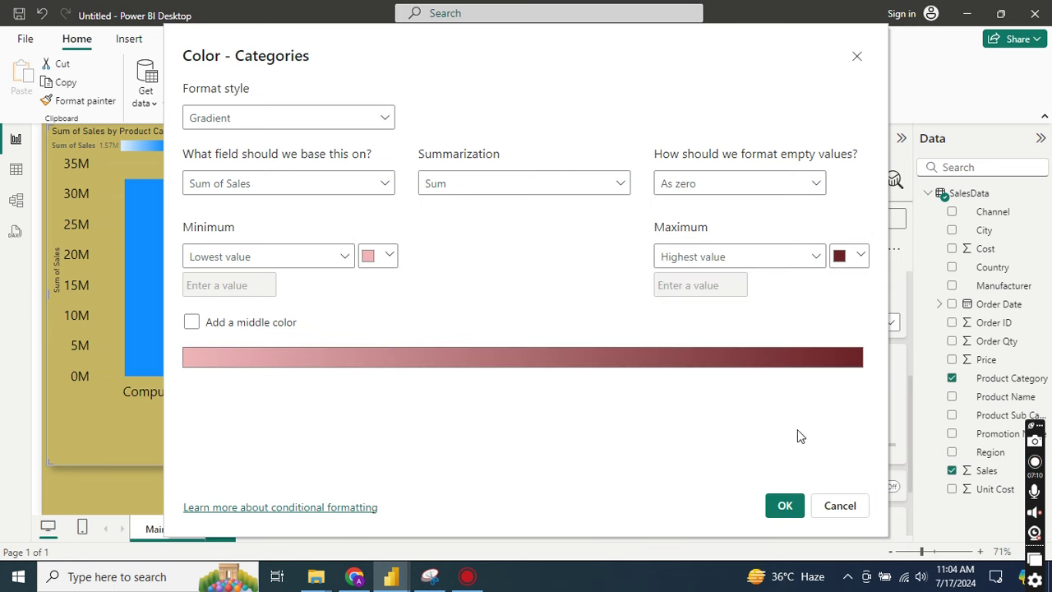
{"action": "left_click", "coordinate": [784, 505]}
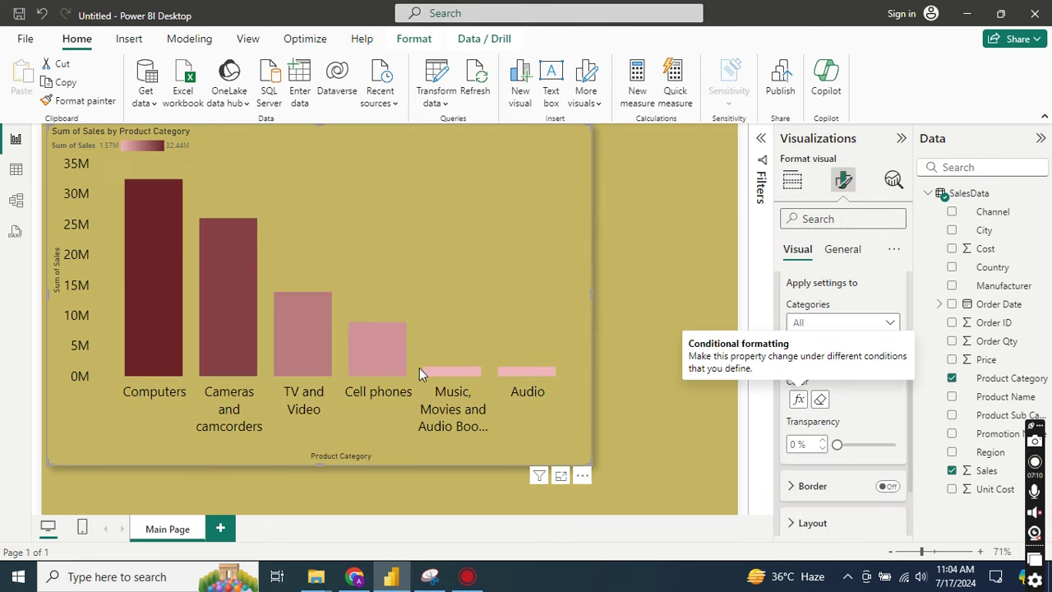
{"action": "mouse_move", "coordinate": [144, 326]}
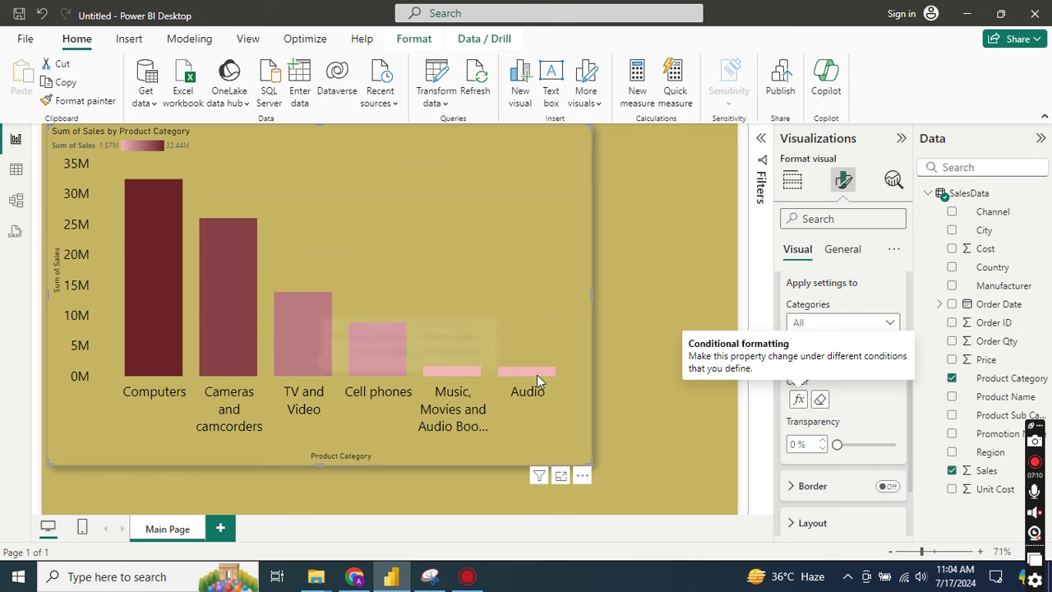
Nudge the chart down and right, try sorting its axis ascending by Sum of Sales, and return it to descending order
{"action": "left_click_drag", "start_coordinate": [545, 217], "coordinate": [551, 227]}
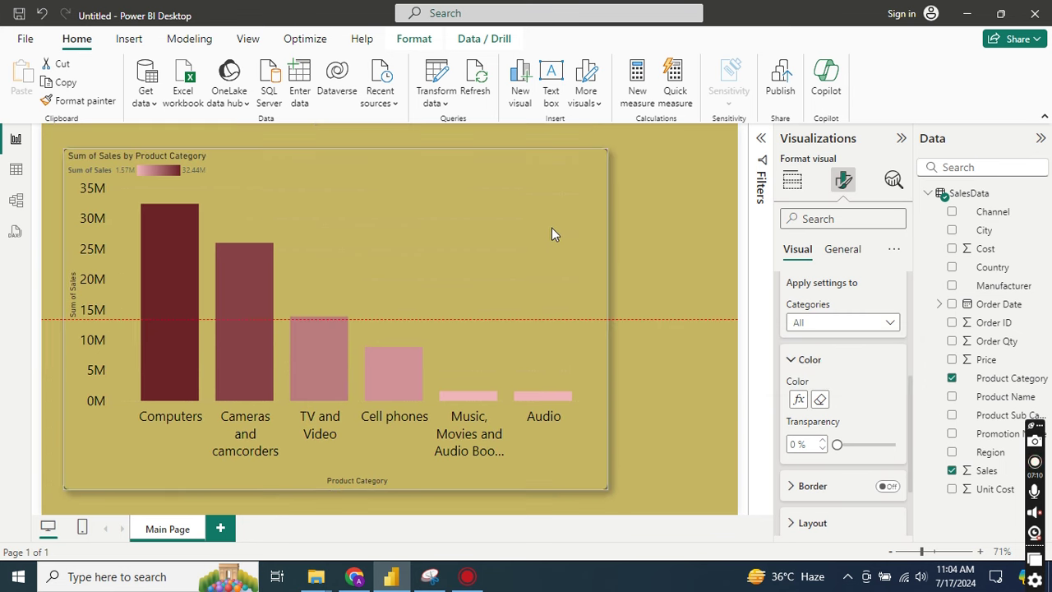
{"action": "left_click", "coordinate": [598, 139]}
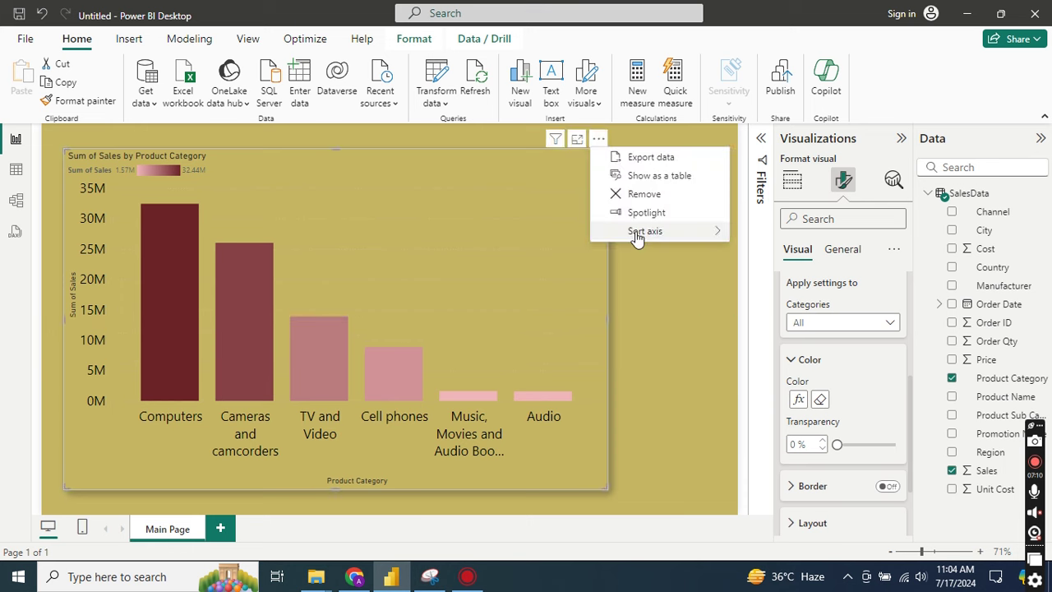
{"action": "mouse_move", "coordinate": [642, 231]}
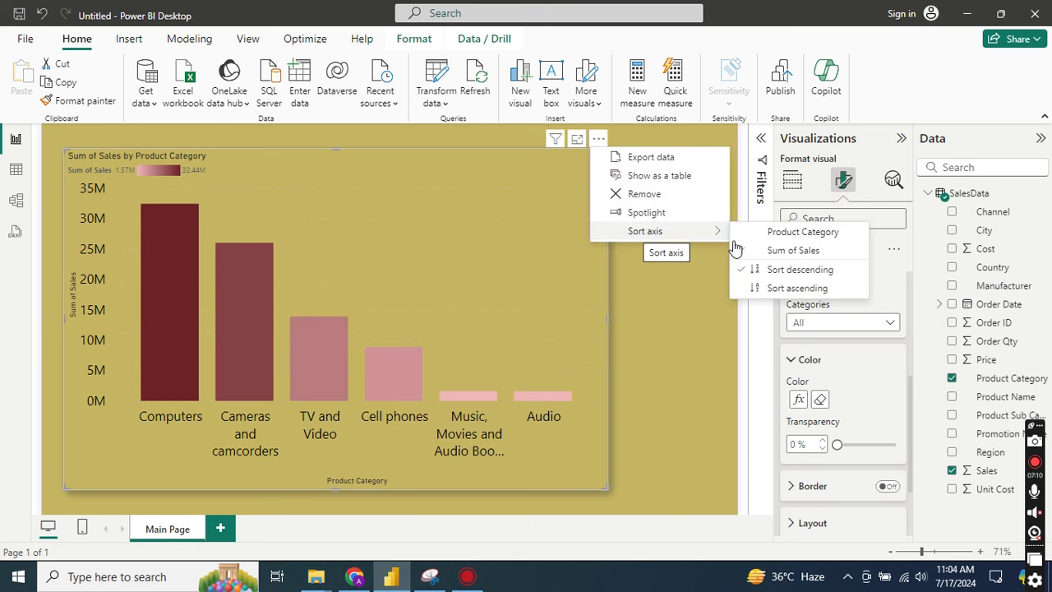
{"action": "left_click", "coordinate": [680, 318]}
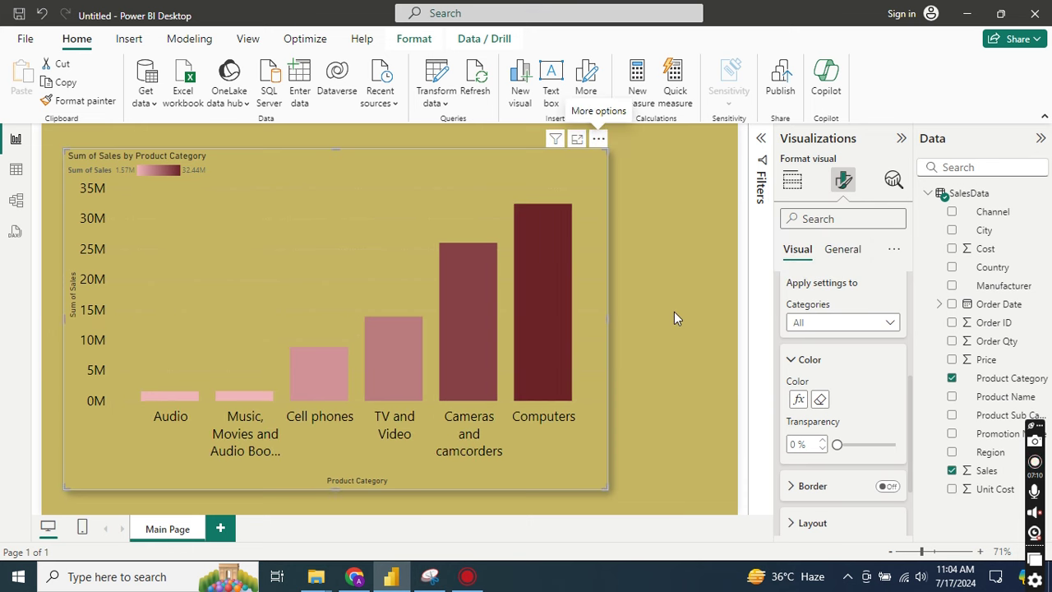
{"action": "left_click", "coordinate": [598, 138]}
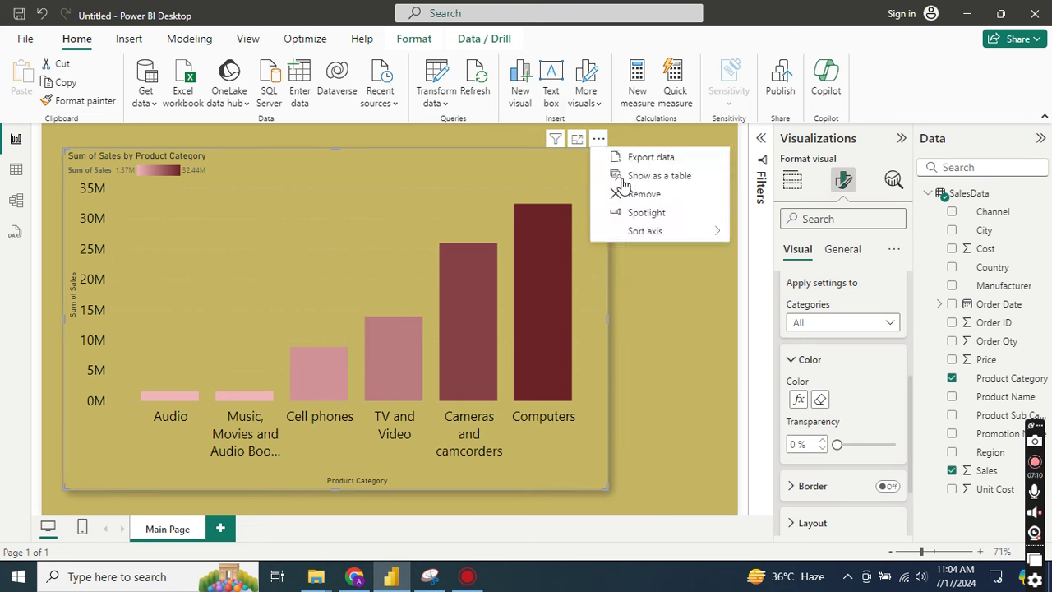
{"action": "mouse_move", "coordinate": [641, 231]}
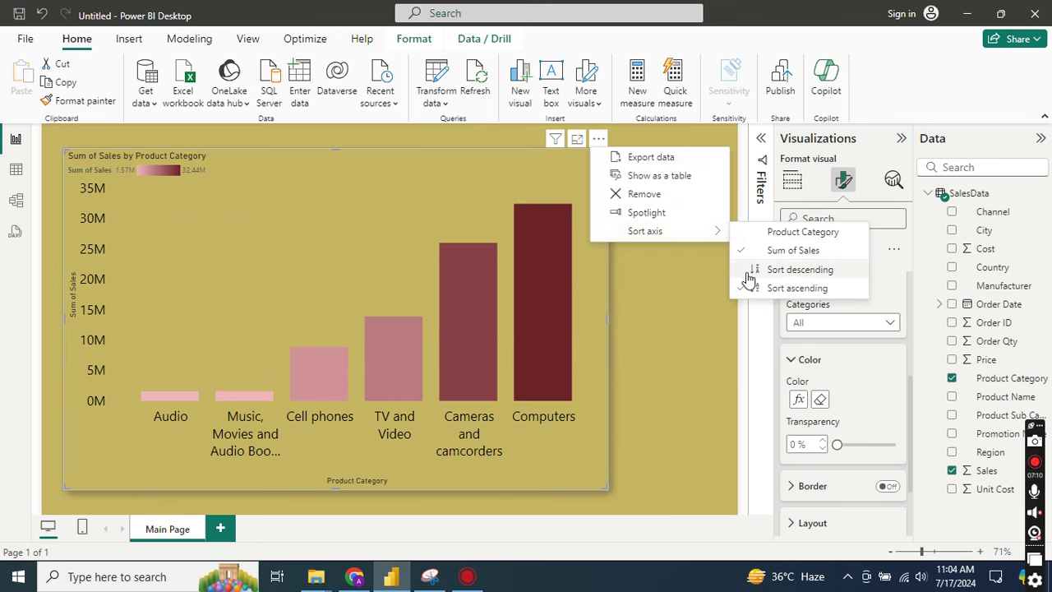
{"action": "left_click", "coordinate": [681, 285]}
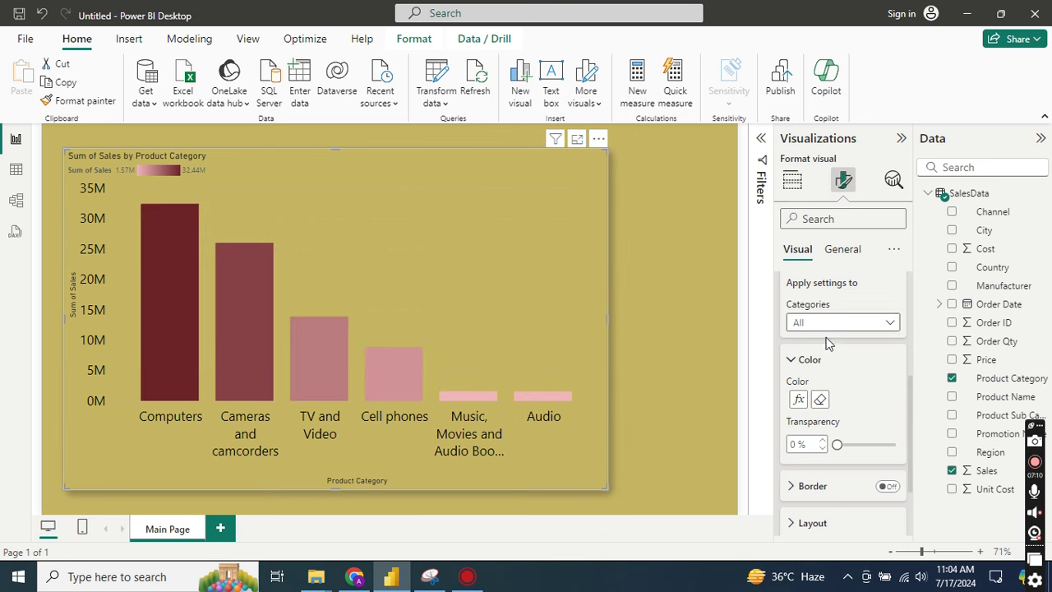
Turn on the chart's data labels and expand their settings
{"action": "scroll", "coordinate": [826, 345], "scroll_direction": "down", "scroll_amount": 2}
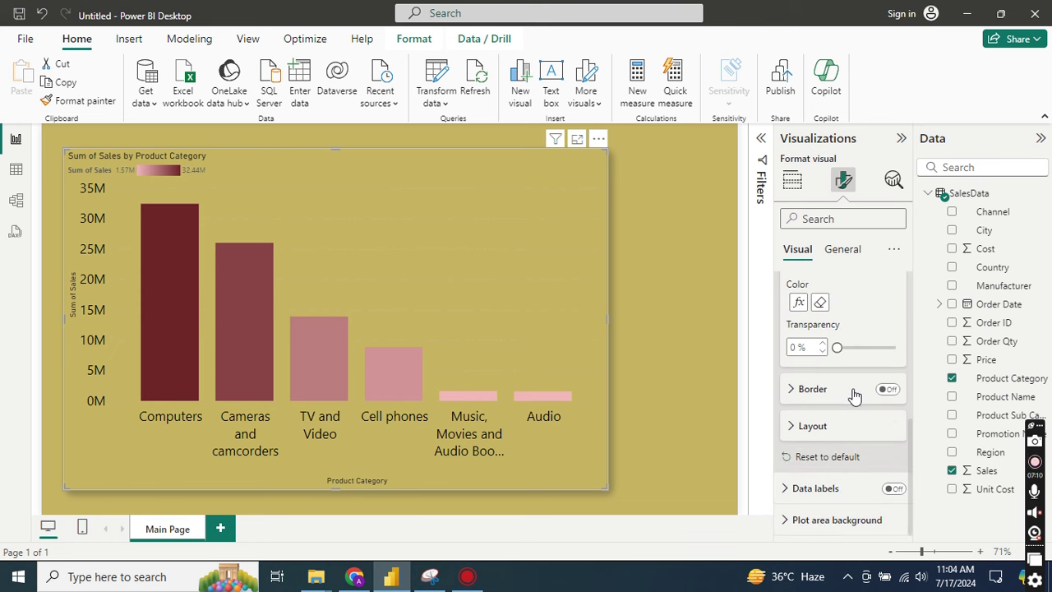
{"action": "left_click", "coordinate": [893, 488]}
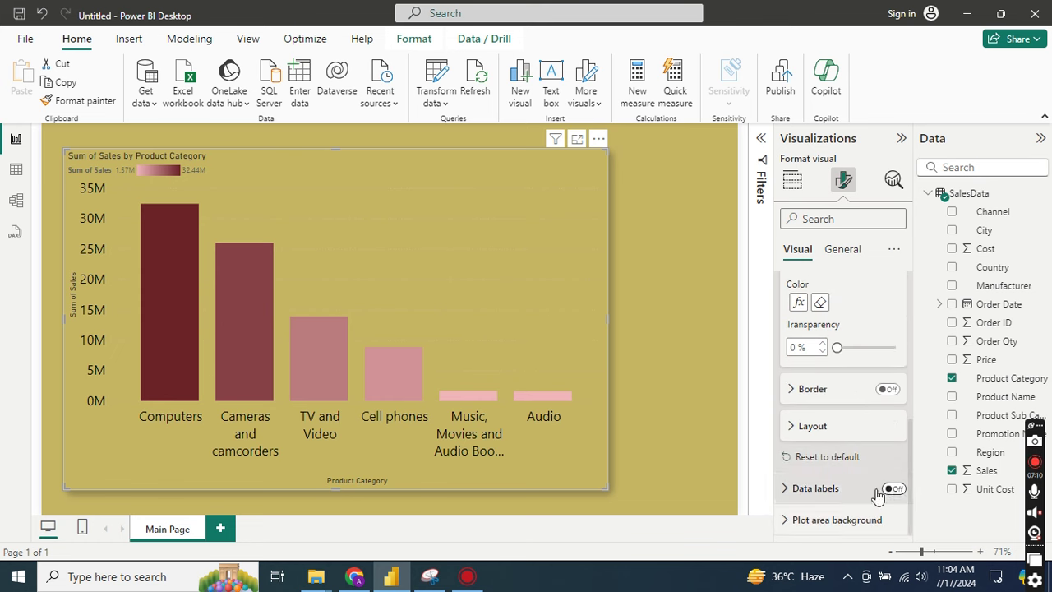
{"action": "left_click", "coordinate": [822, 485]}
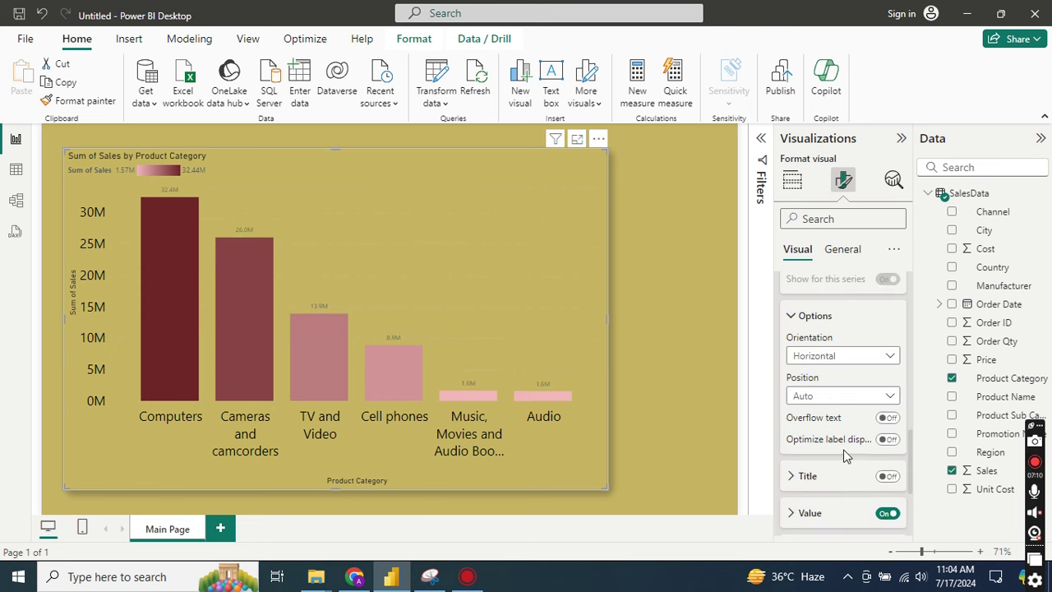
Set the data label values' font size to 18 and their color to black
{"action": "left_click", "coordinate": [801, 512]}
{"action": "scroll", "coordinate": [857, 479], "scroll_direction": "down", "scroll_amount": 5}
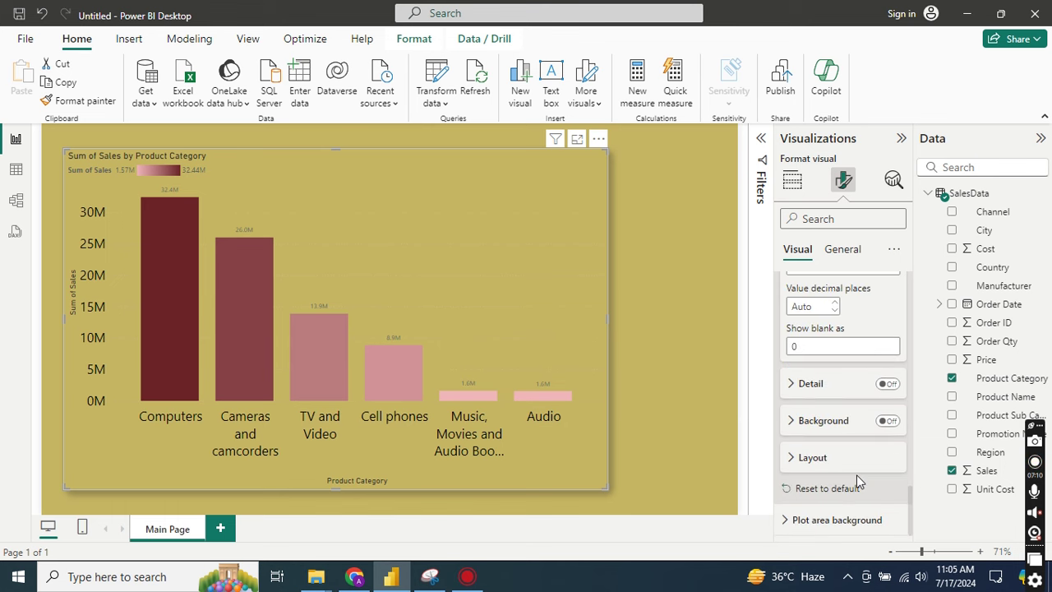
{"action": "scroll", "coordinate": [857, 479], "scroll_direction": "up", "scroll_amount": 4}
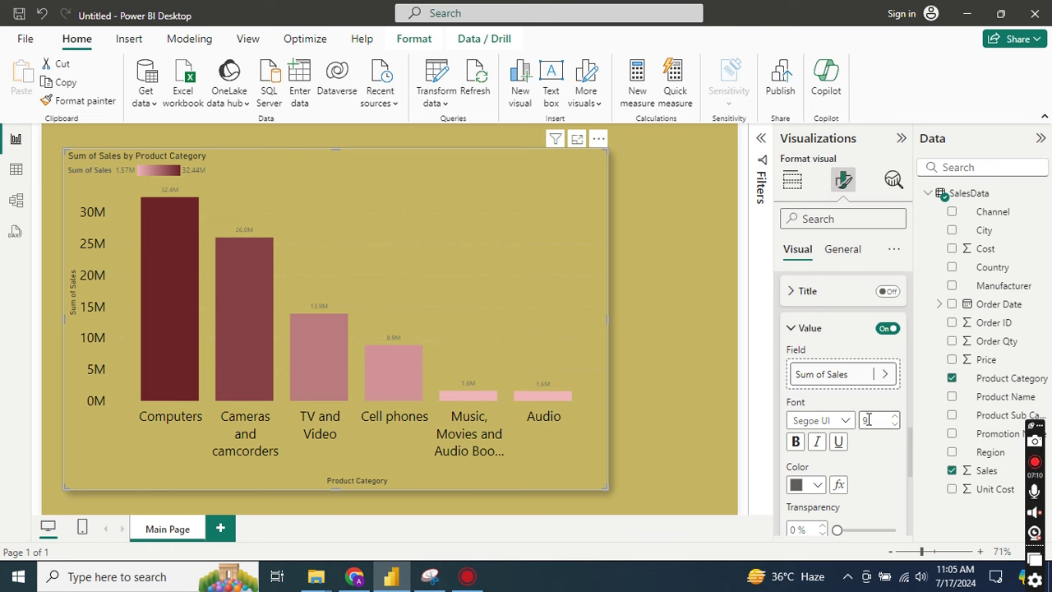
{"action": "double_click", "coordinate": [869, 420]}
{"action": "type", "text": "1"}
{"action": "type", "text": "2"}
{"action": "left_click", "coordinate": [818, 485]}
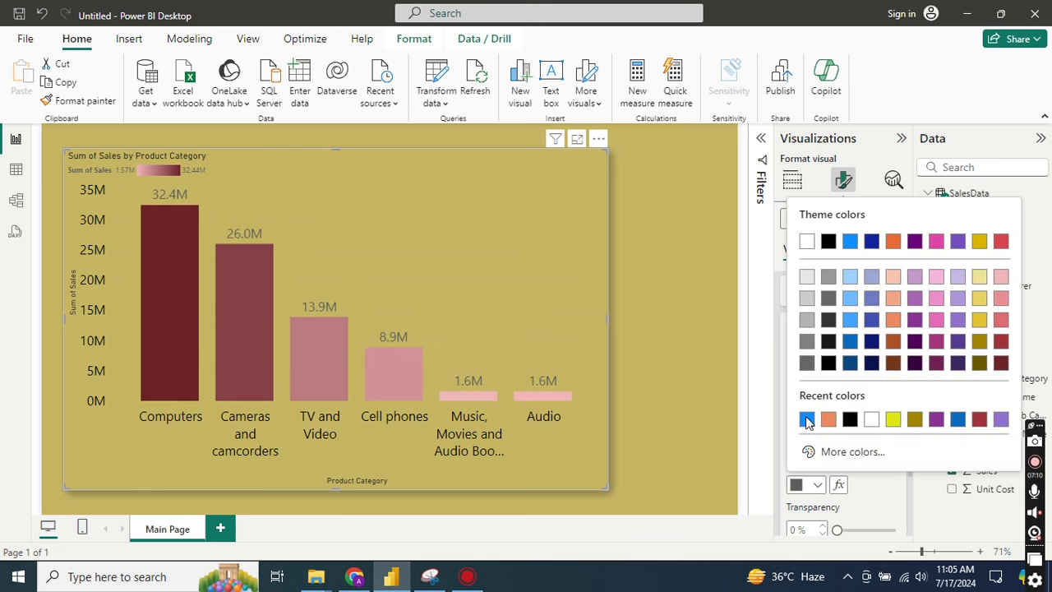
{"action": "left_click", "coordinate": [828, 362]}
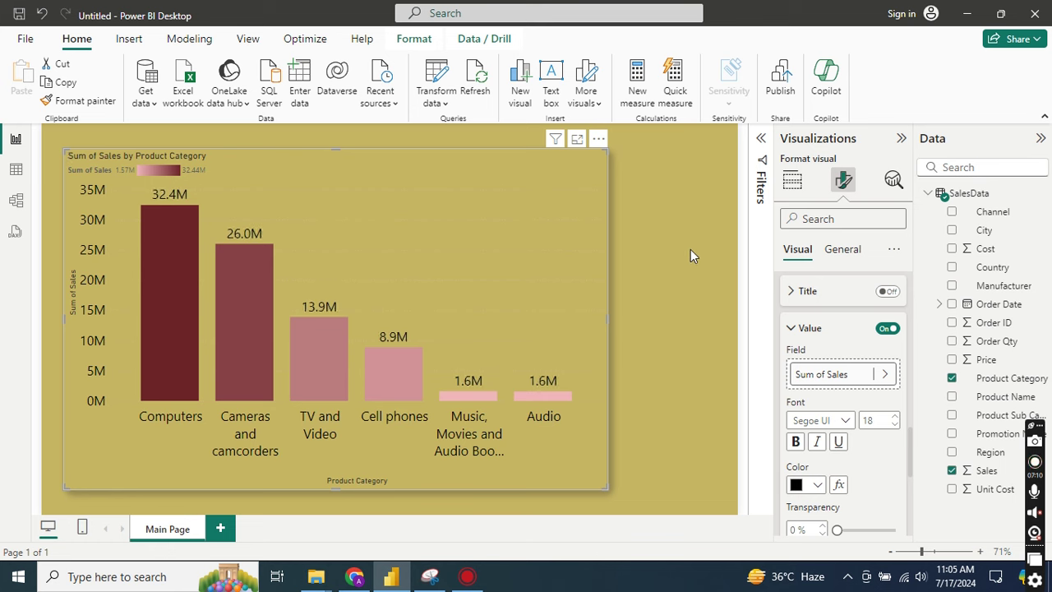
{"action": "left_click", "coordinate": [691, 250]}
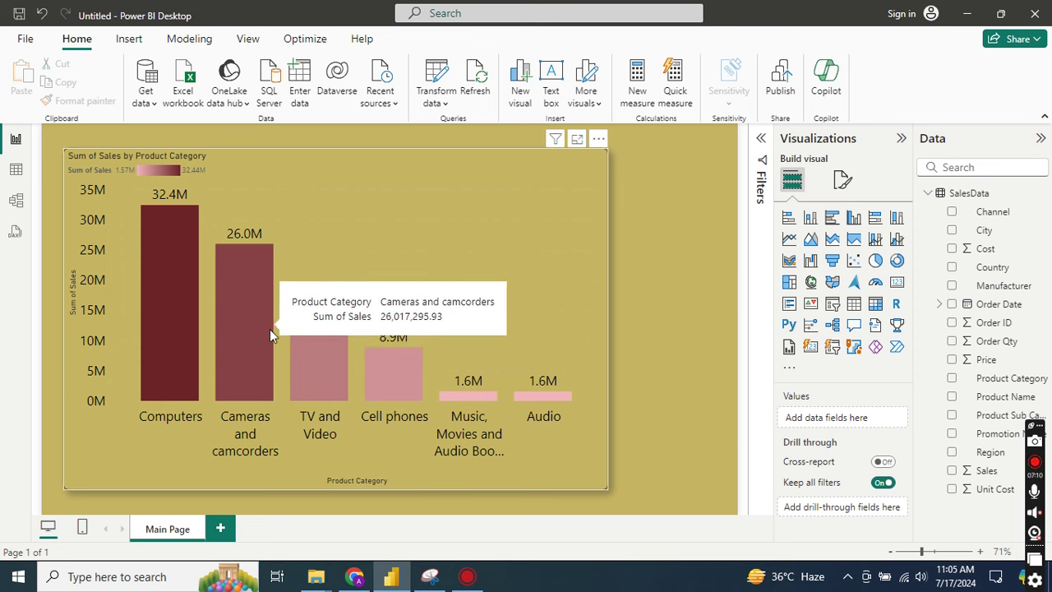
Reduce the chart's height, move it to the page's top-left corner, and stretch it across the full page width
{"action": "mouse_move", "coordinate": [321, 353]}
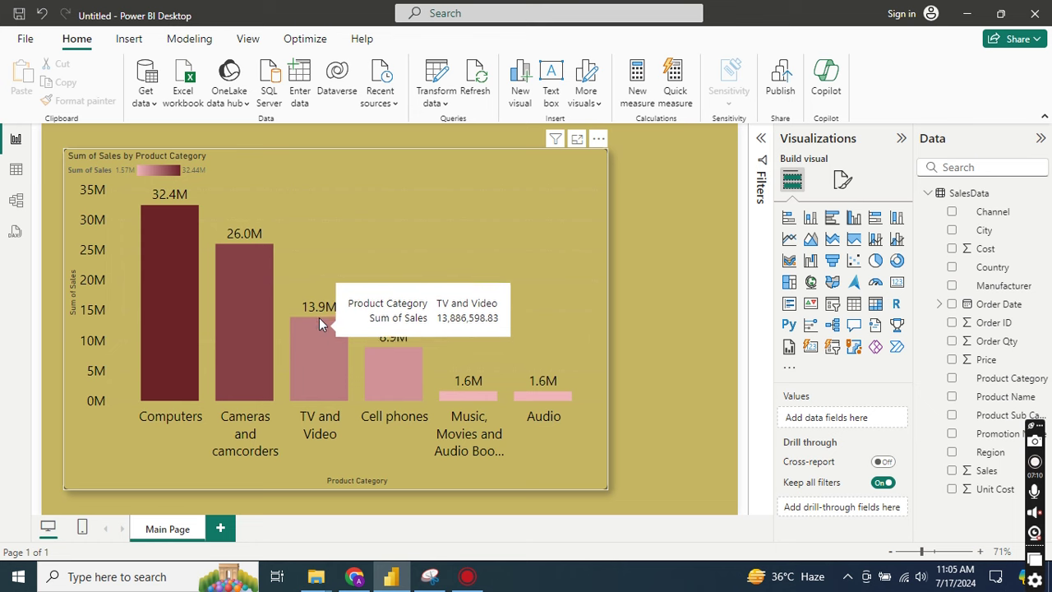
{"action": "mouse_move", "coordinate": [573, 401]}
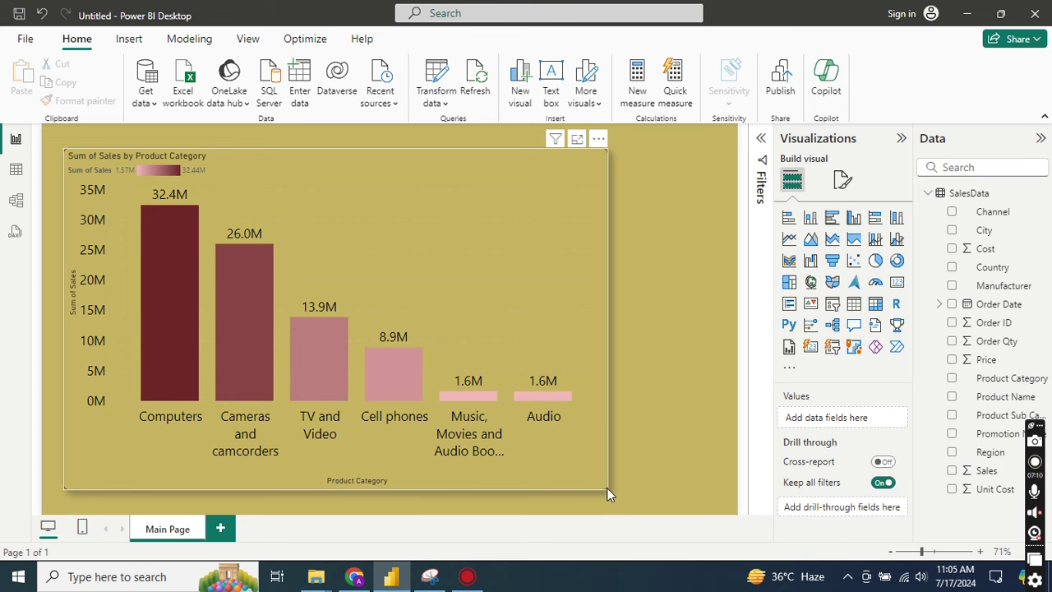
{"action": "left_click_drag", "start_coordinate": [605, 484], "coordinate": [551, 314]}
{"action": "left_click_drag", "start_coordinate": [615, 314], "coordinate": [641, 330]}
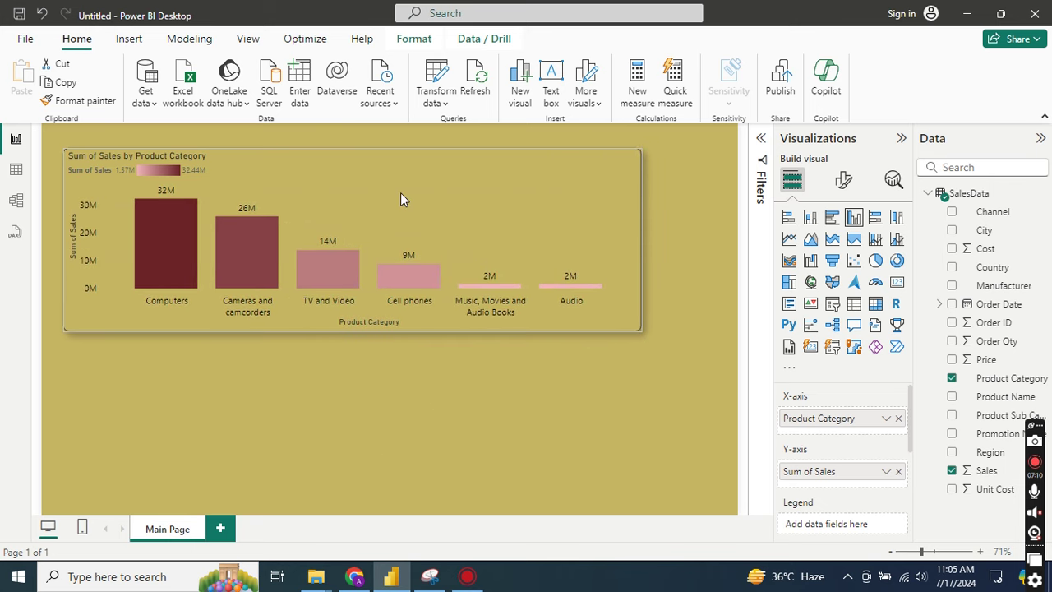
{"action": "left_click_drag", "start_coordinate": [400, 192], "coordinate": [379, 169]}
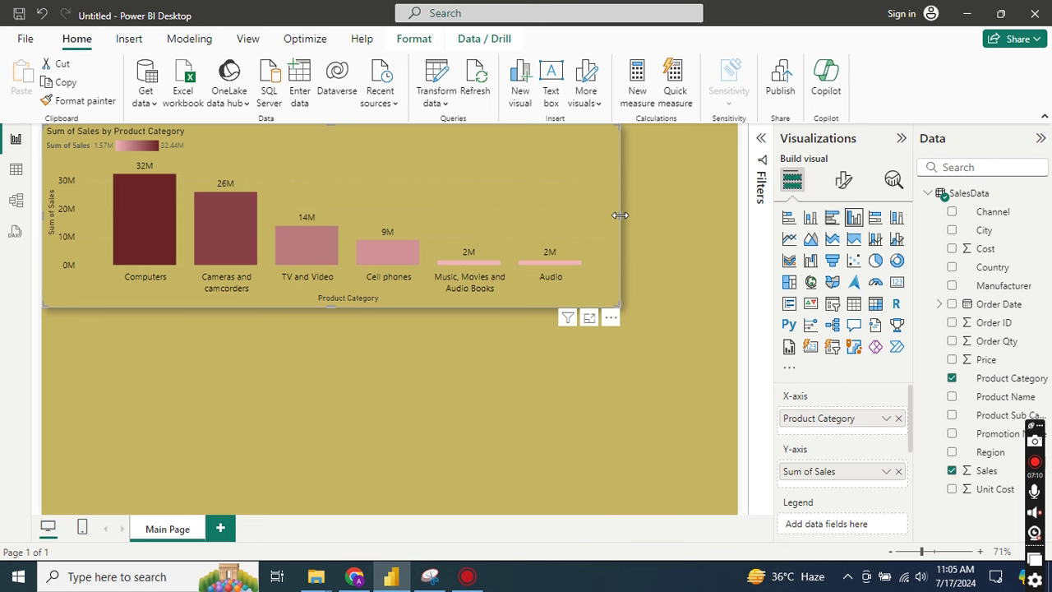
{"action": "left_click_drag", "start_coordinate": [621, 215], "coordinate": [736, 215]}
{"action": "left_click_drag", "start_coordinate": [389, 307], "coordinate": [388, 335]}
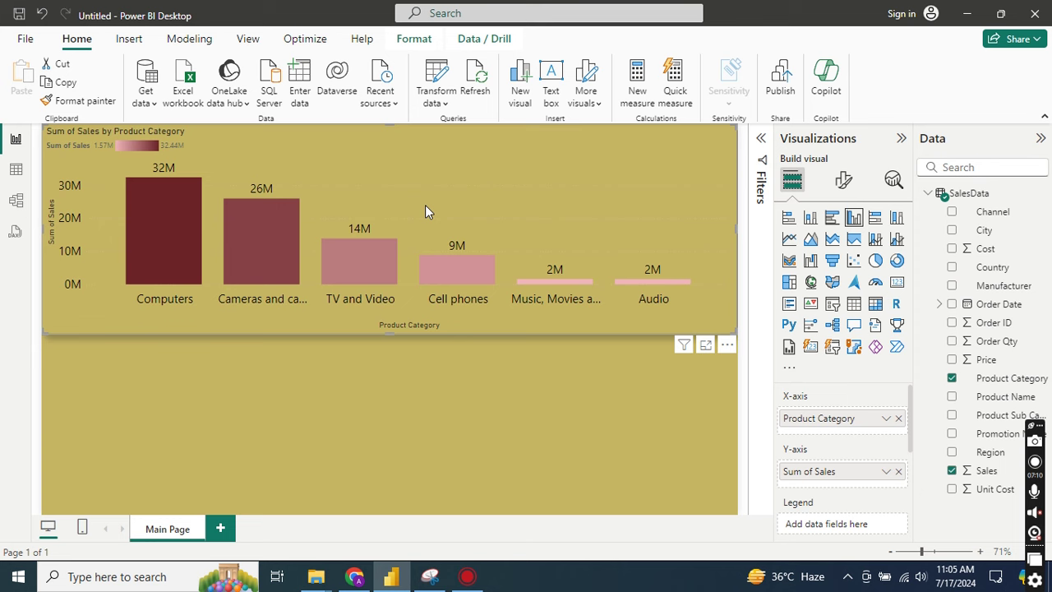
Duplicate the chart, place the copy at the bottom of the page, and shorten the original to remove the overlap
{"action": "key", "text": "ctrl+c"}
{"action": "key", "text": "ctrl+v"}
{"action": "left_click_drag", "start_coordinate": [425, 205], "coordinate": [412, 438]}
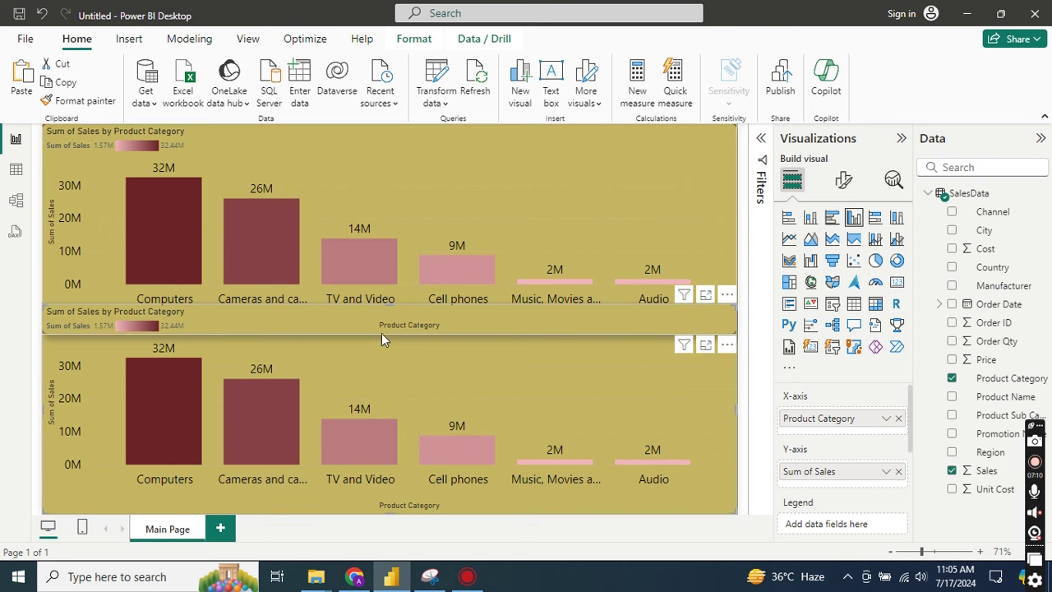
{"action": "left_click_drag", "start_coordinate": [382, 333], "coordinate": [378, 304]}
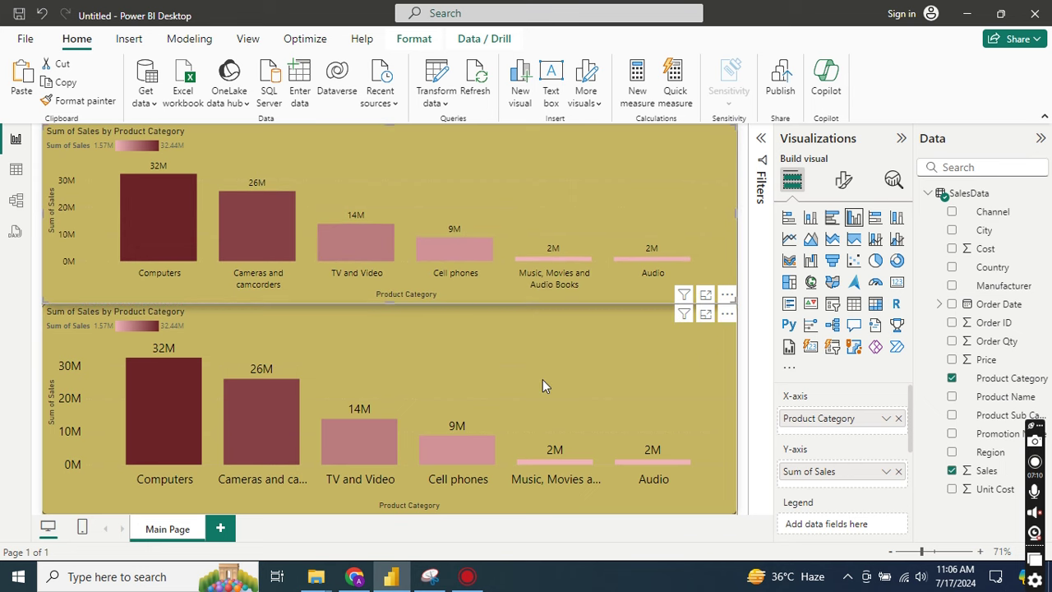
Clear the conditional color formatting from the lower chart's columns
{"action": "left_click_drag", "start_coordinate": [542, 379], "coordinate": [539, 370]}
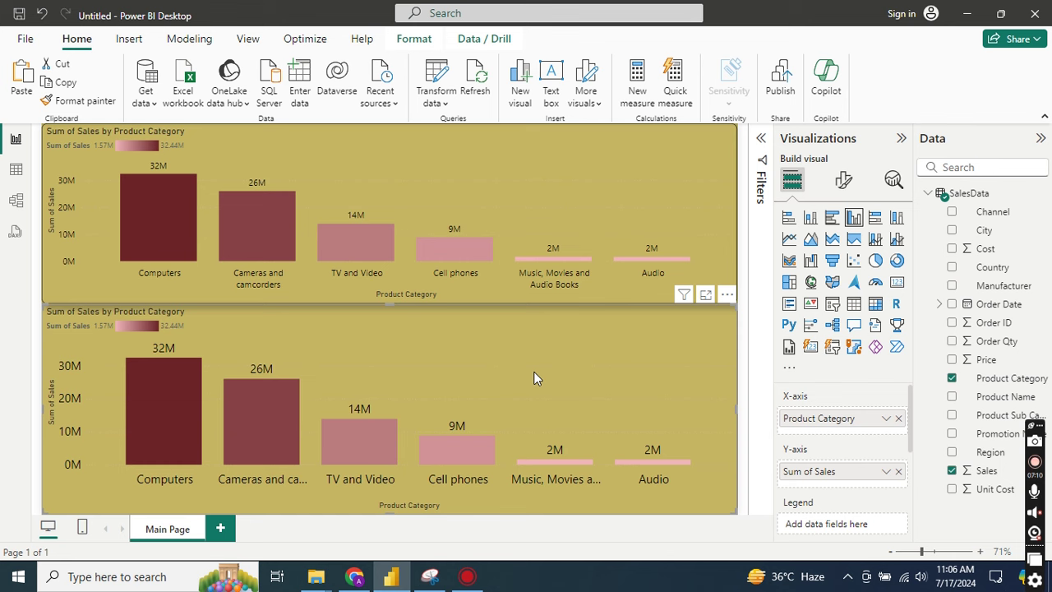
{"action": "left_click", "coordinate": [842, 181]}
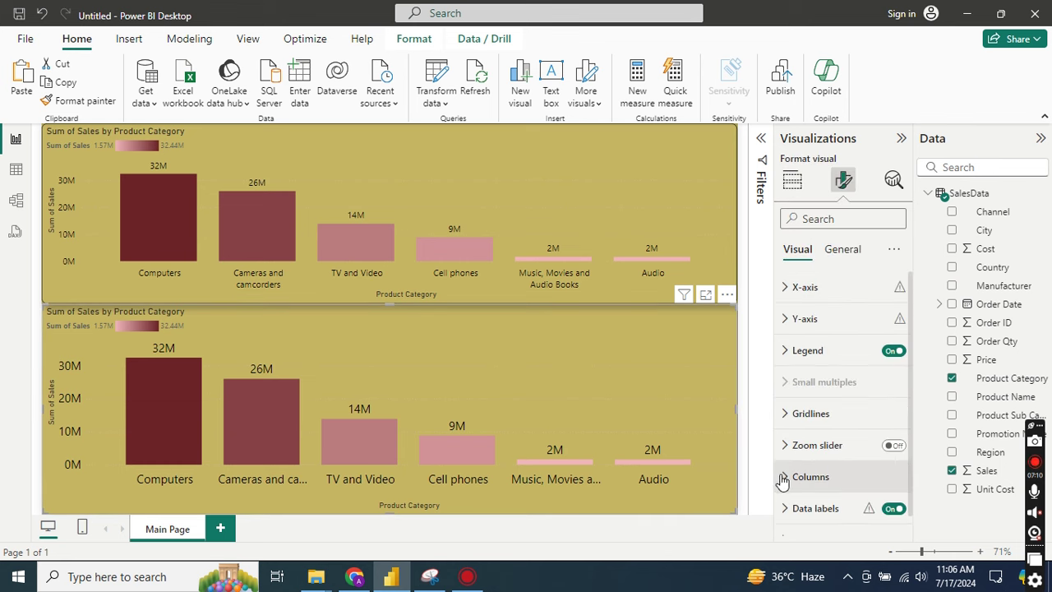
{"action": "left_click", "coordinate": [811, 476]}
{"action": "scroll", "coordinate": [826, 432], "scroll_direction": "down", "scroll_amount": 5}
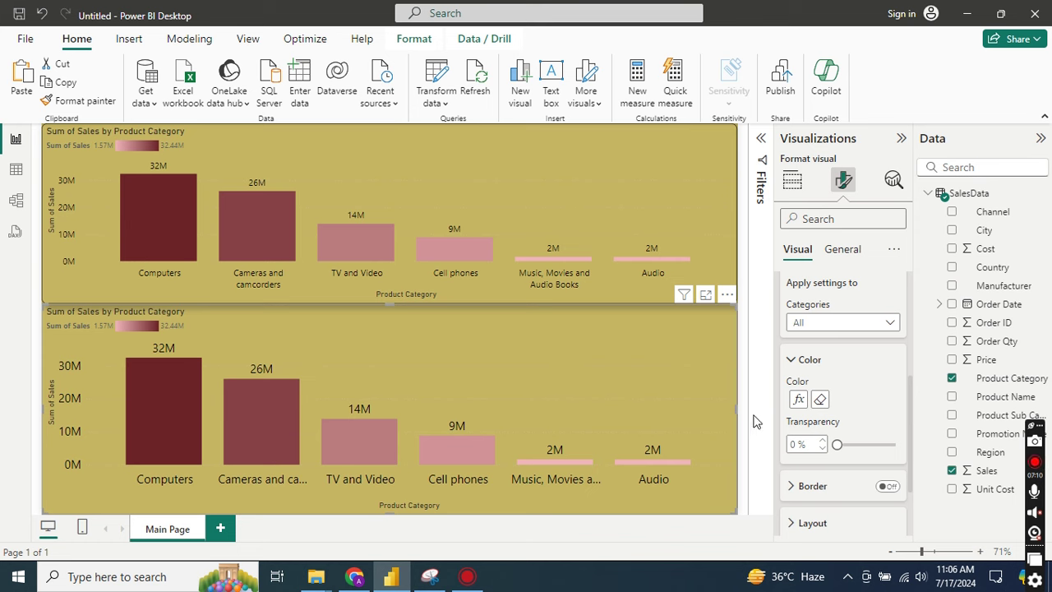
{"action": "left_click", "coordinate": [820, 400]}
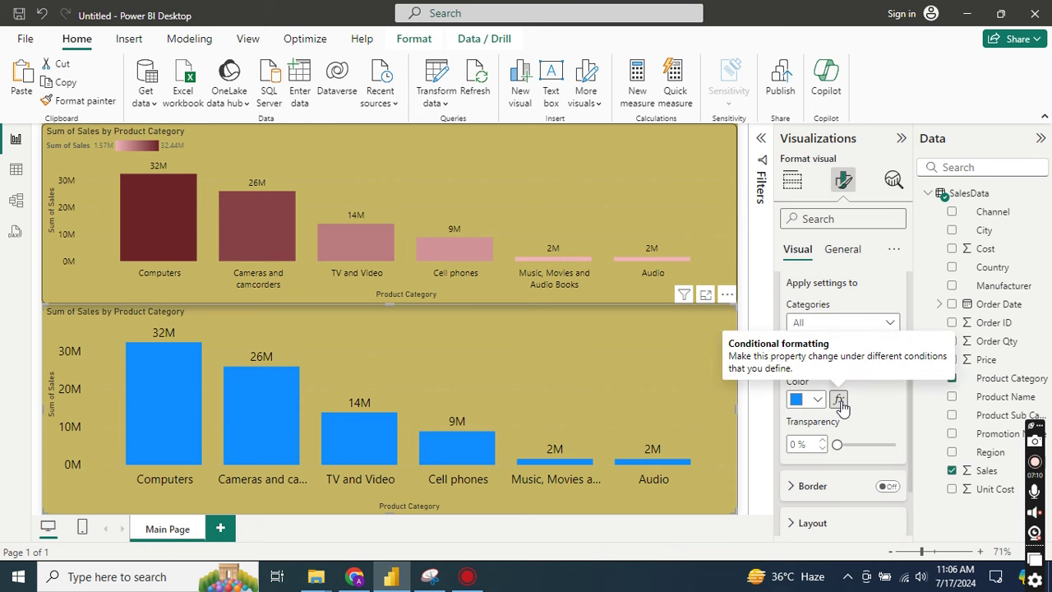
Set up rules-based conditional formatting for the lower chart's column color, based on the sum of Sales
{"action": "left_click", "coordinate": [839, 400]}
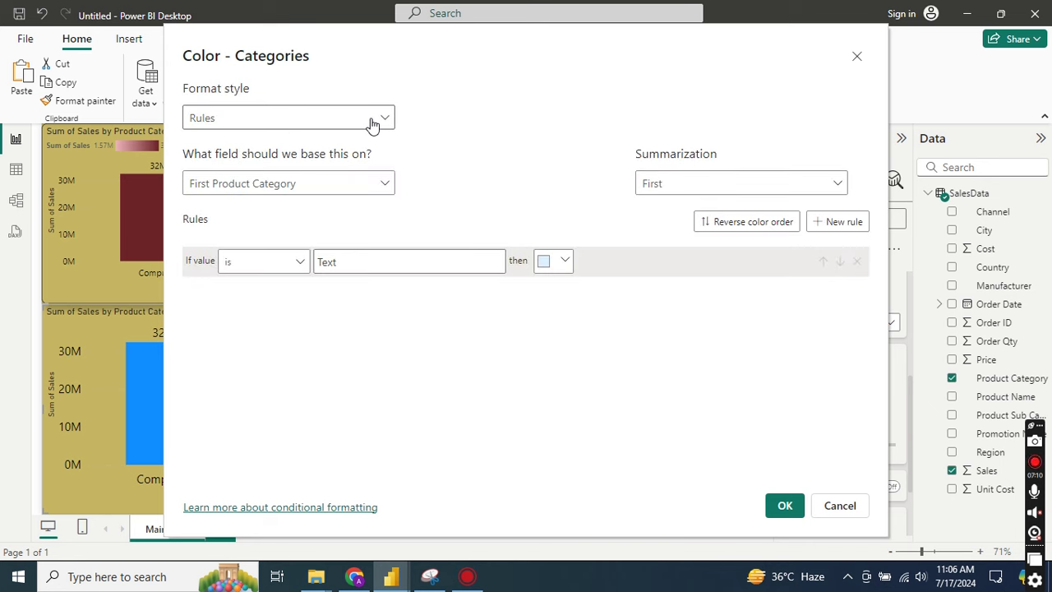
{"action": "left_click", "coordinate": [320, 120]}
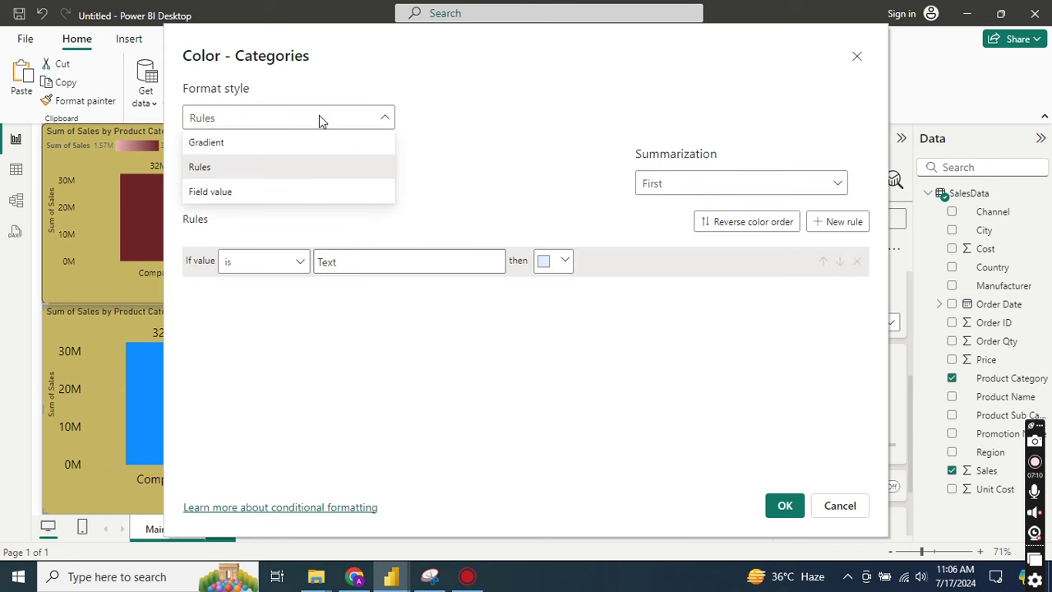
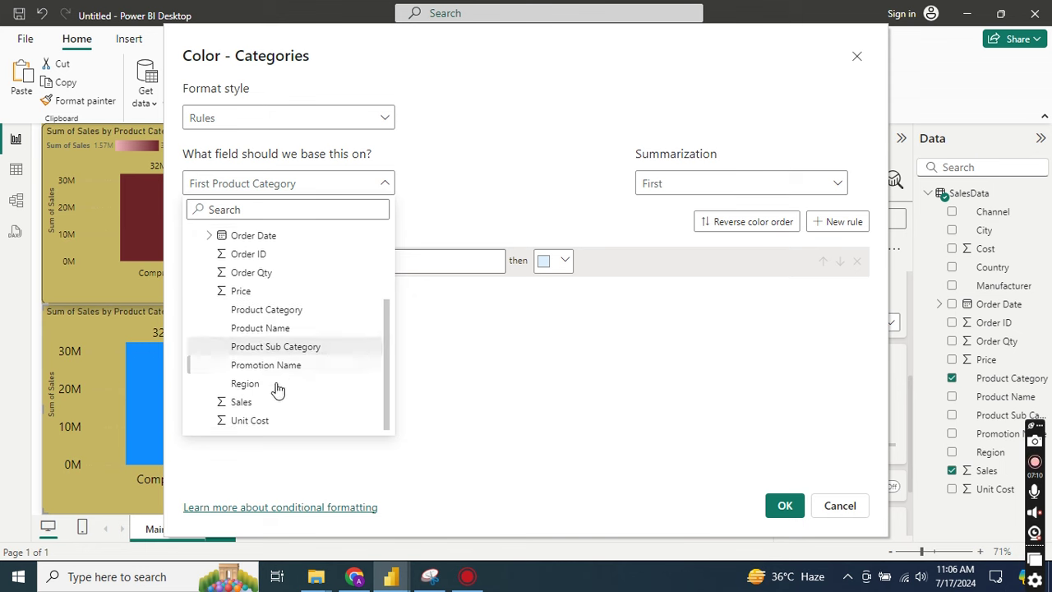
{"action": "left_click", "coordinate": [250, 406]}
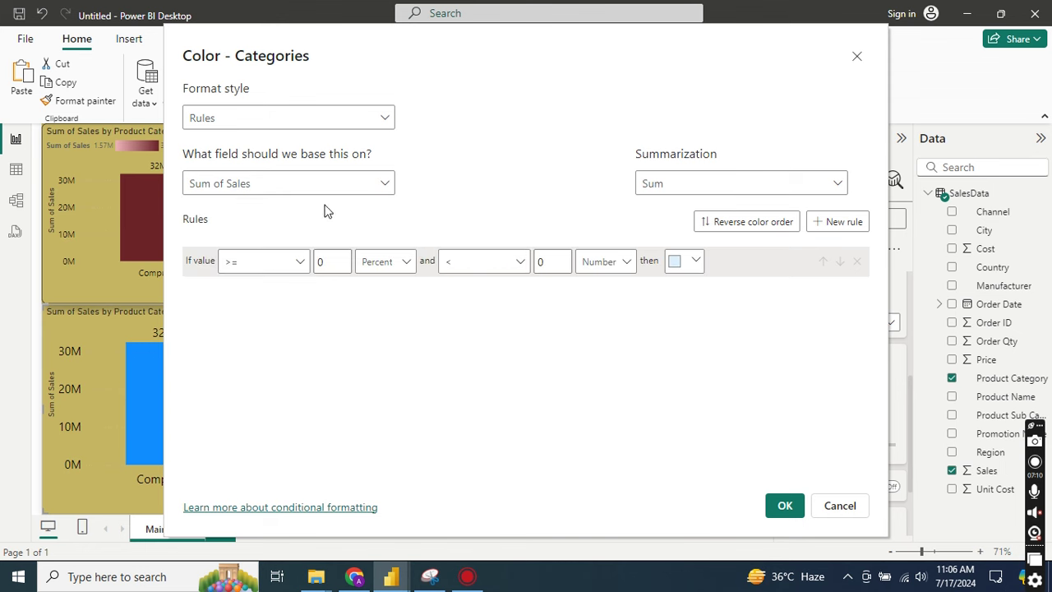
Define the first color rule for values from the number 14000000 up to Max
{"action": "left_click", "coordinate": [405, 265]}
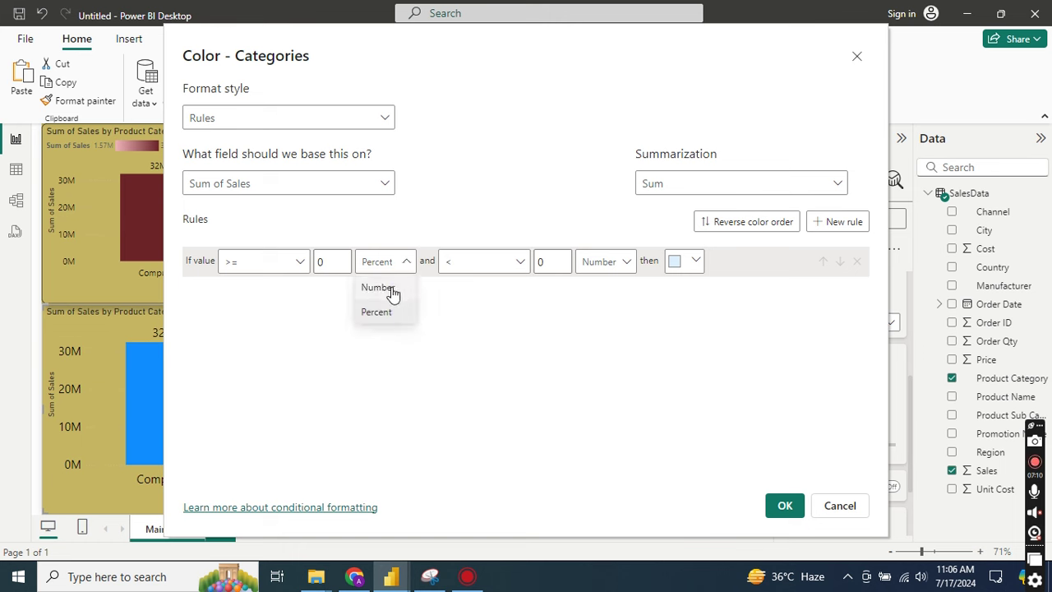
{"action": "left_click", "coordinate": [393, 292]}
{"action": "mouse_move", "coordinate": [462, 55]}
{"action": "left_mouse_down"}
{"action": "mouse_move", "coordinate": [553, 30]}
{"action": "mouse_move", "coordinate": [478, 40]}
{"action": "left_mouse_up"}
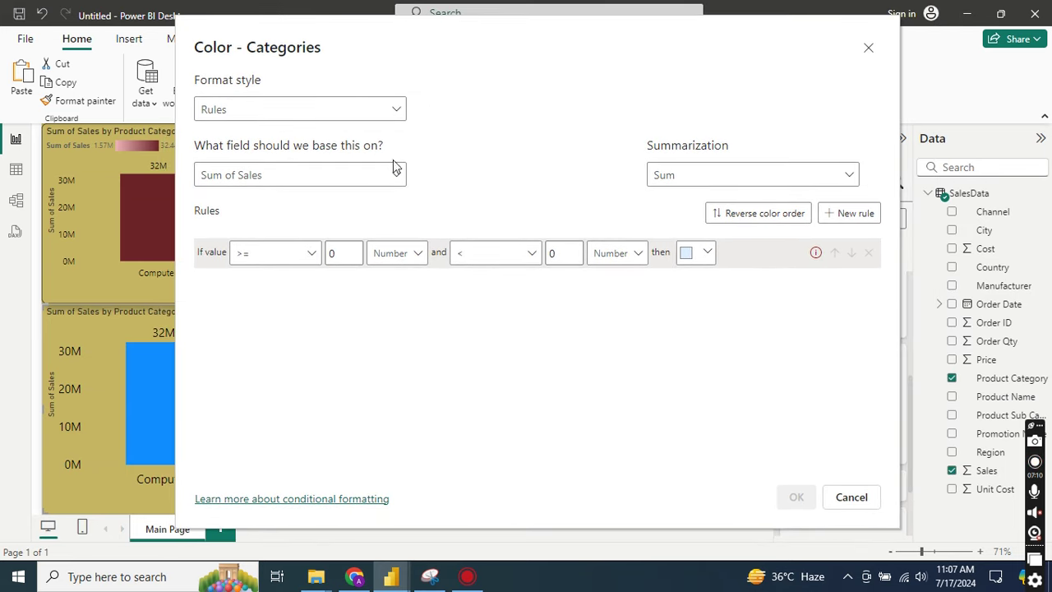
{"action": "left_click", "coordinate": [343, 258]}
{"action": "key", "text": "BackSpace"}
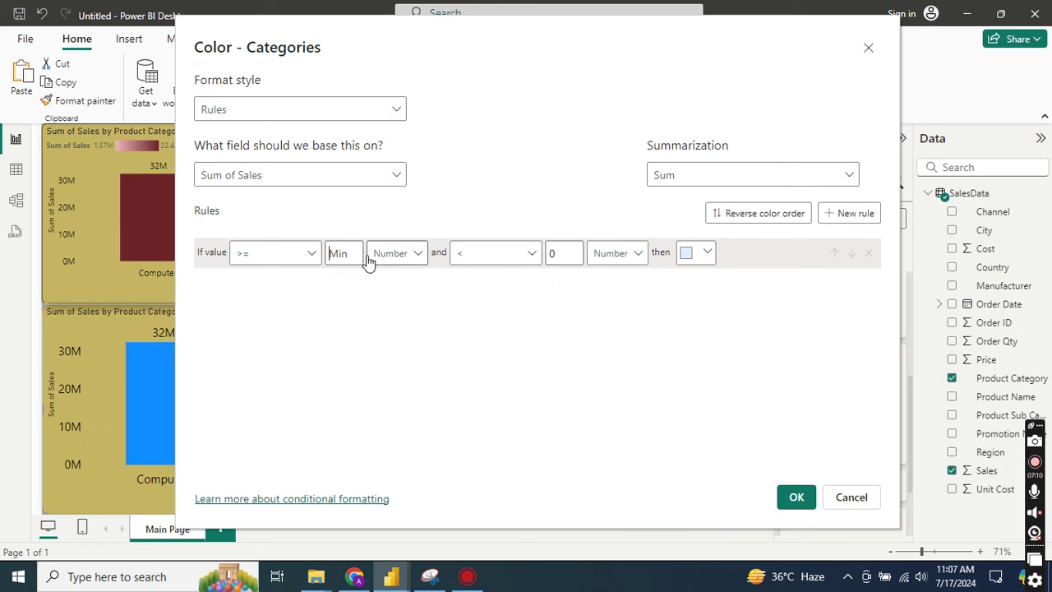
{"action": "type", "text": "14"}
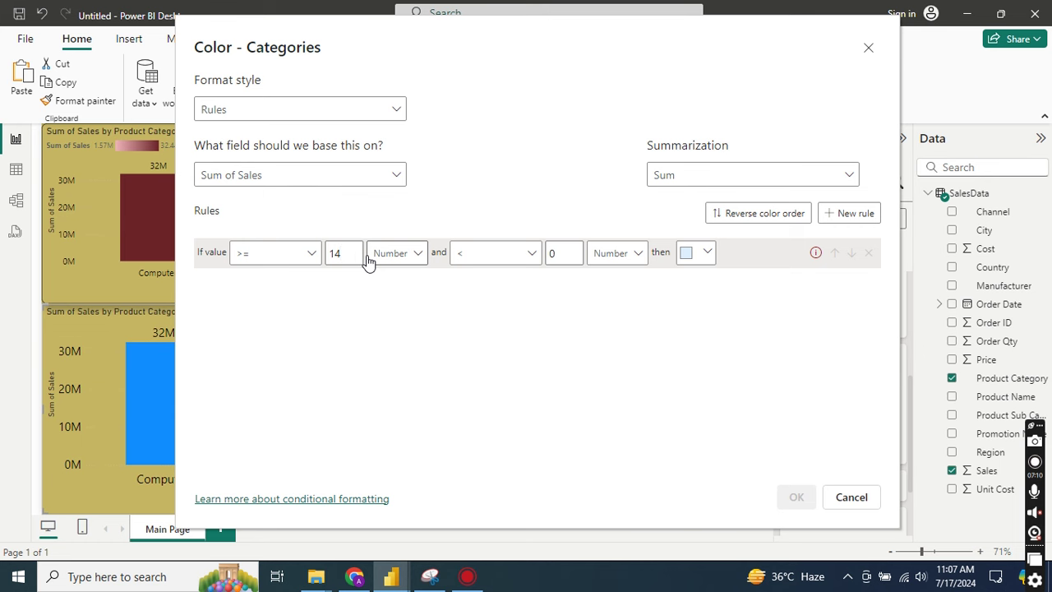
{"action": "type", "text": "000000"}
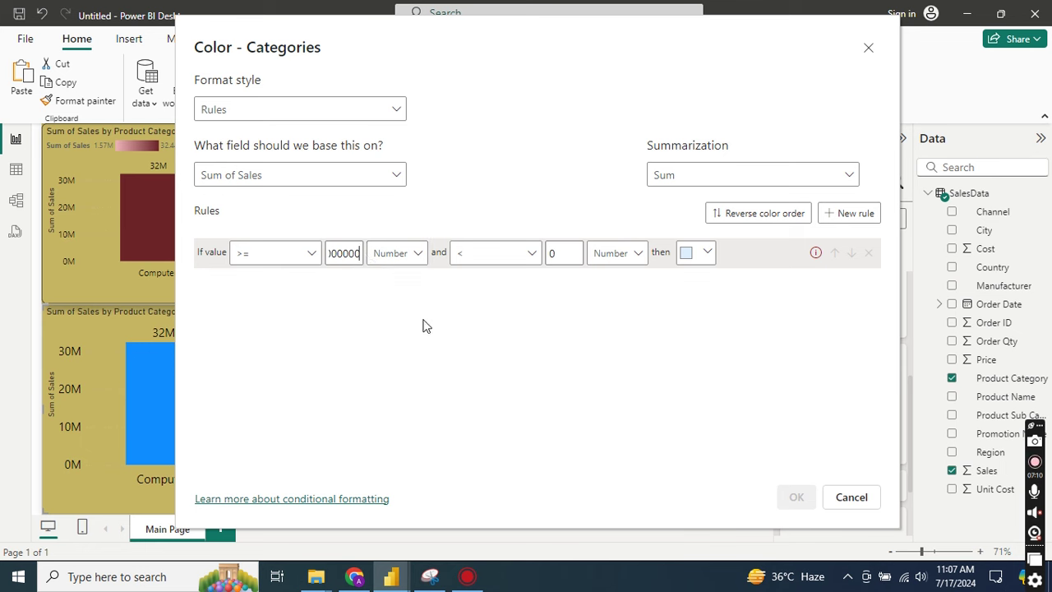
{"action": "left_click", "coordinate": [568, 287]}
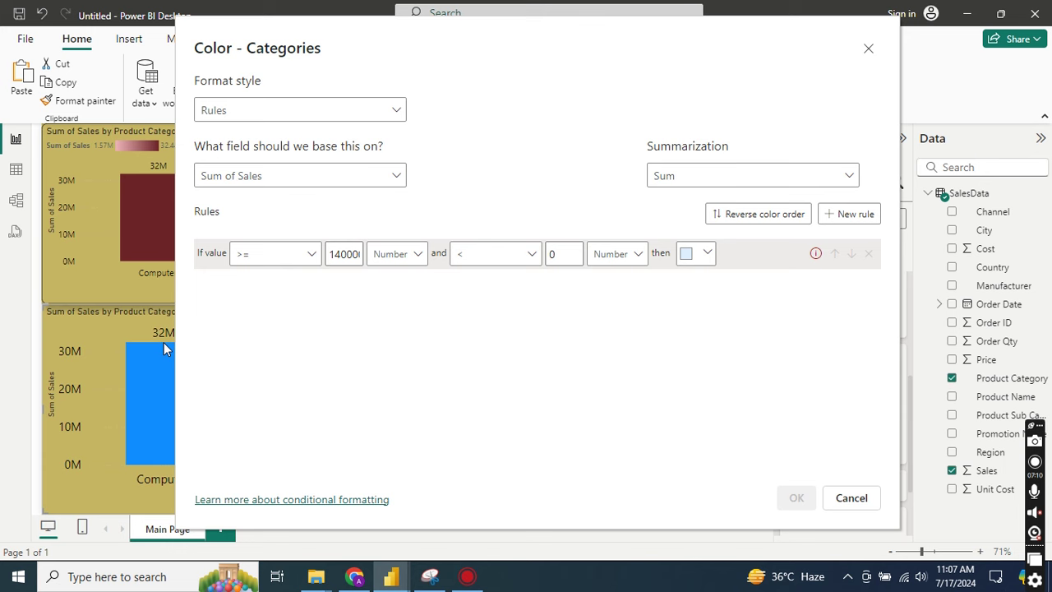
{"action": "left_click_drag", "start_coordinate": [678, 29], "coordinate": [719, 32]}
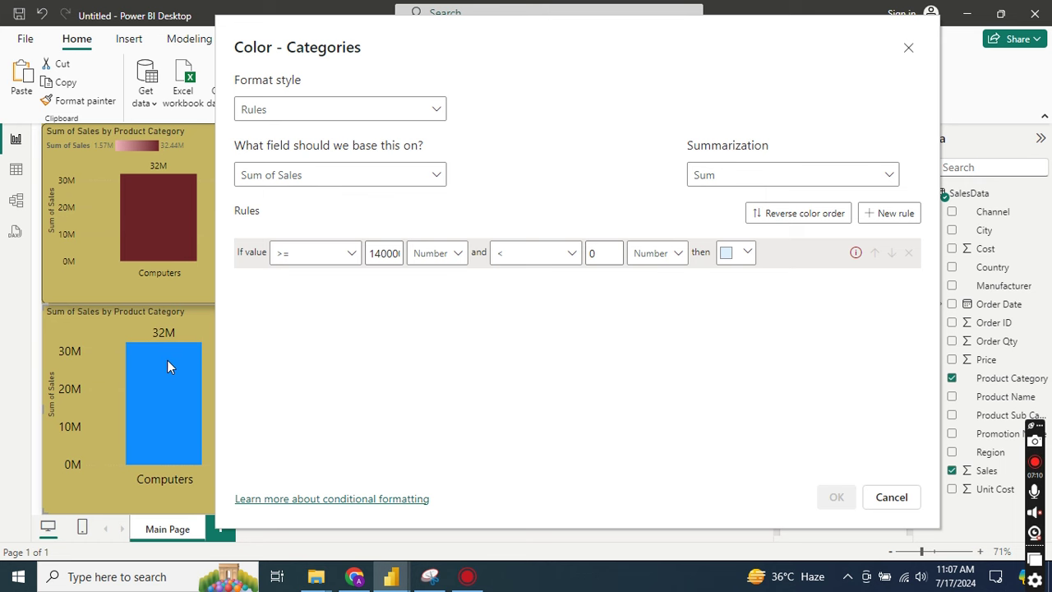
{"action": "left_click", "coordinate": [599, 253]}
{"action": "key", "text": "BackSpace"}
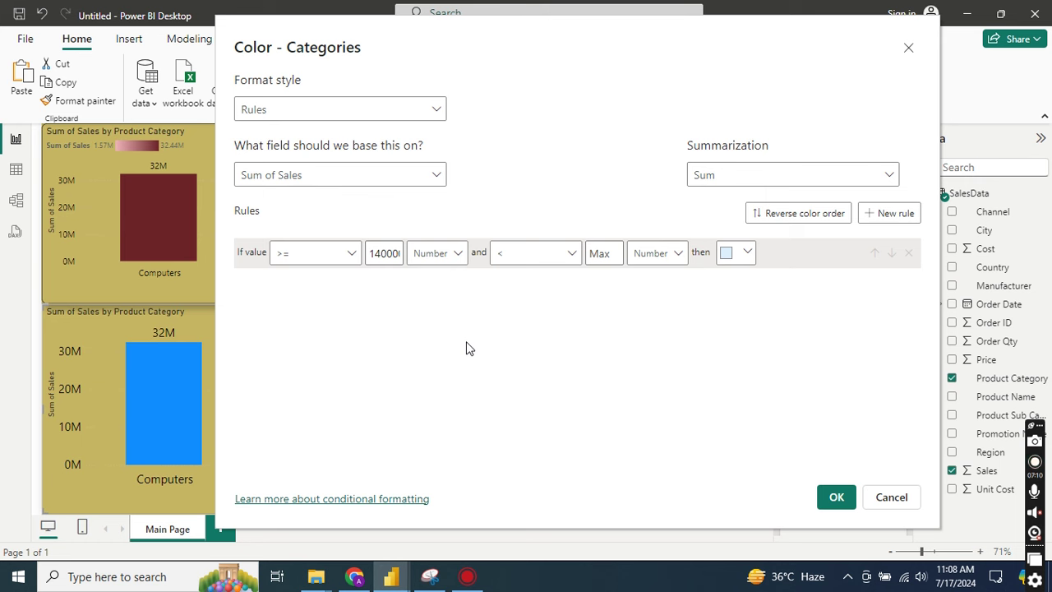
Give the first rule the custom green color #06E01F
{"action": "left_click", "coordinate": [747, 253]}
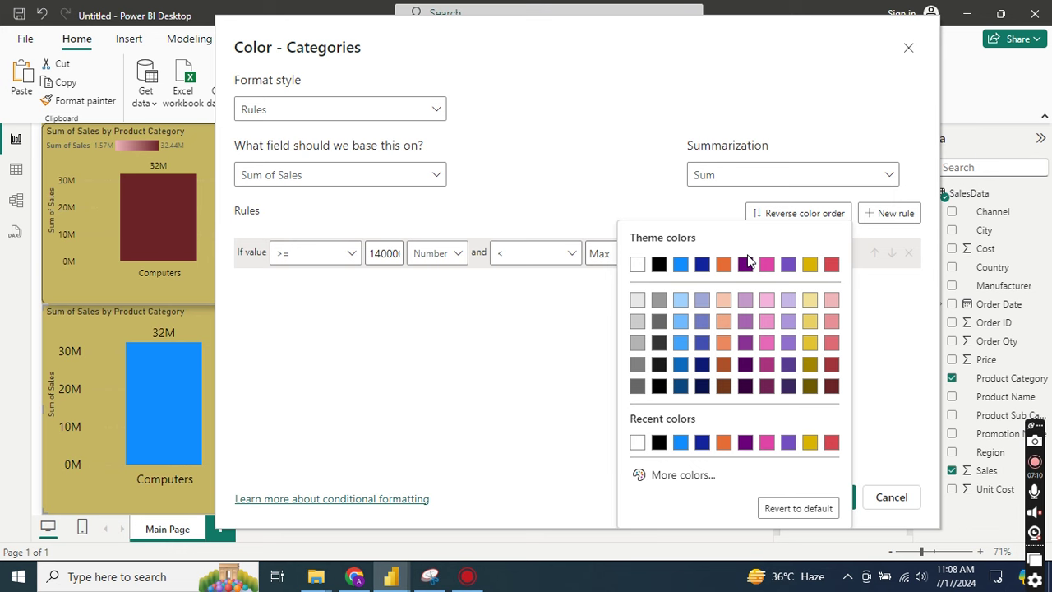
{"action": "left_click", "coordinate": [669, 477]}
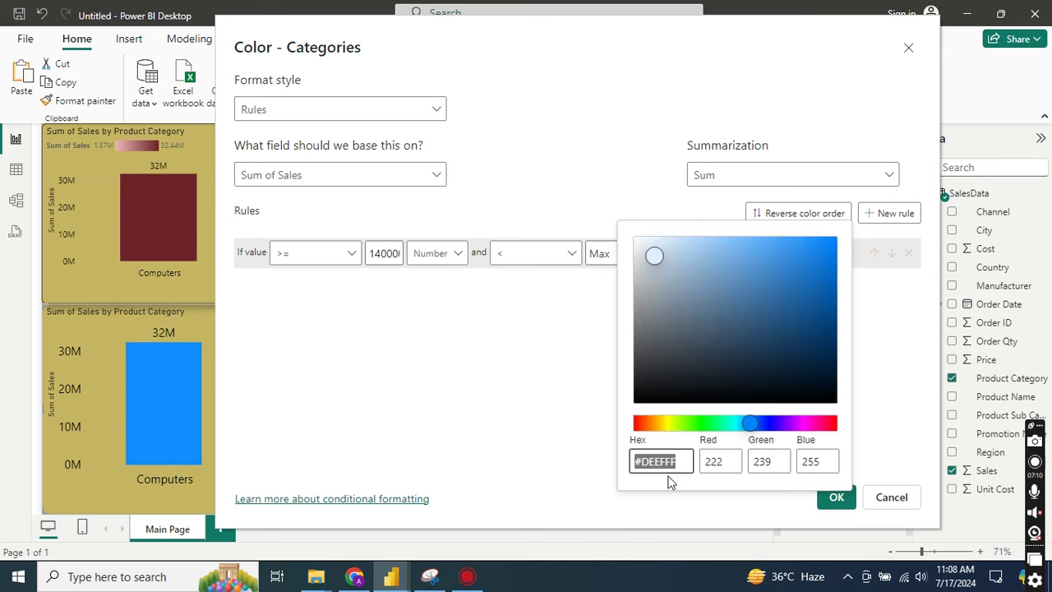
{"action": "left_click", "coordinate": [703, 422]}
{"action": "left_click", "coordinate": [831, 263]}
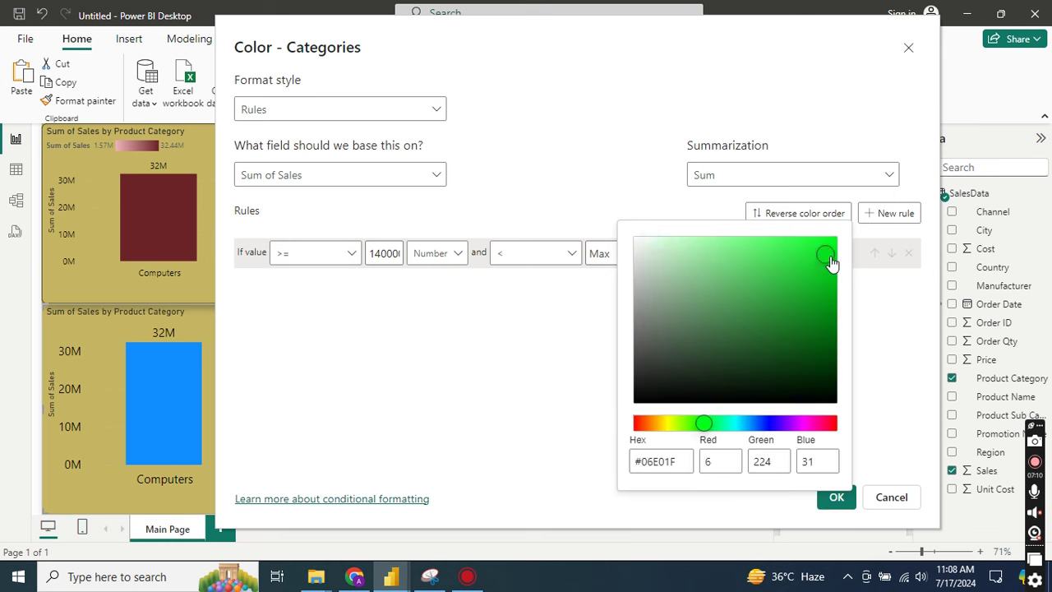
{"action": "left_click", "coordinate": [894, 408]}
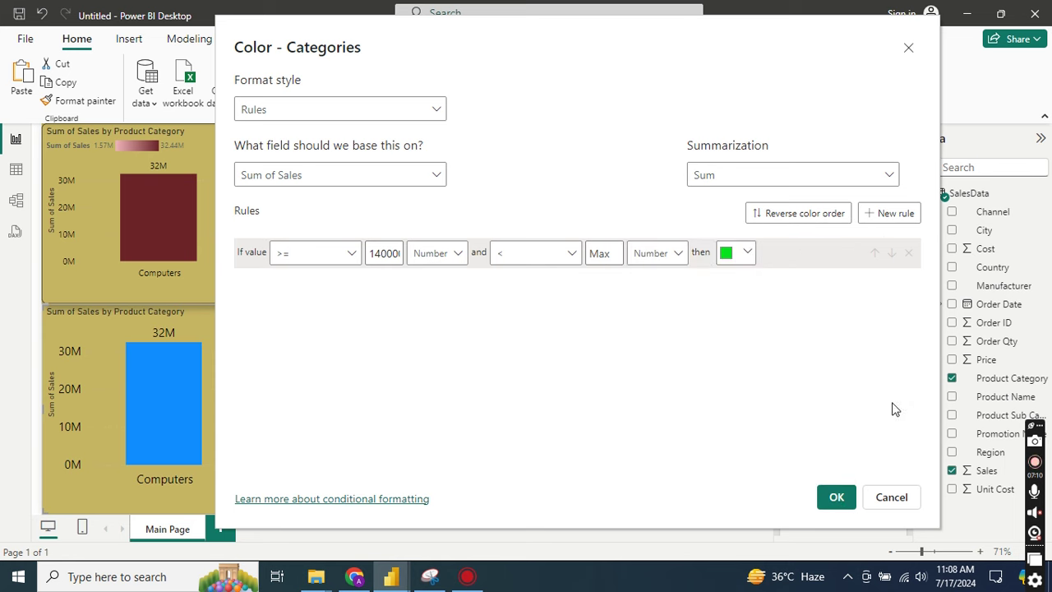
Add a second color rule with its upper limit set below the number 14000000
{"action": "left_click", "coordinate": [889, 213]}
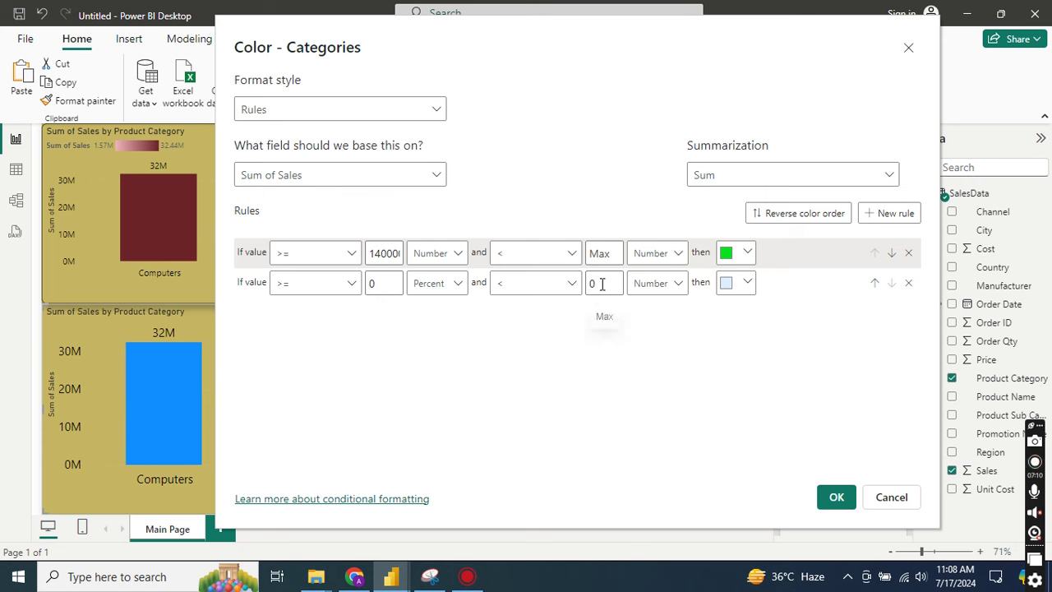
{"action": "type", "text": "14"}
{"action": "type", "text": "000000"}
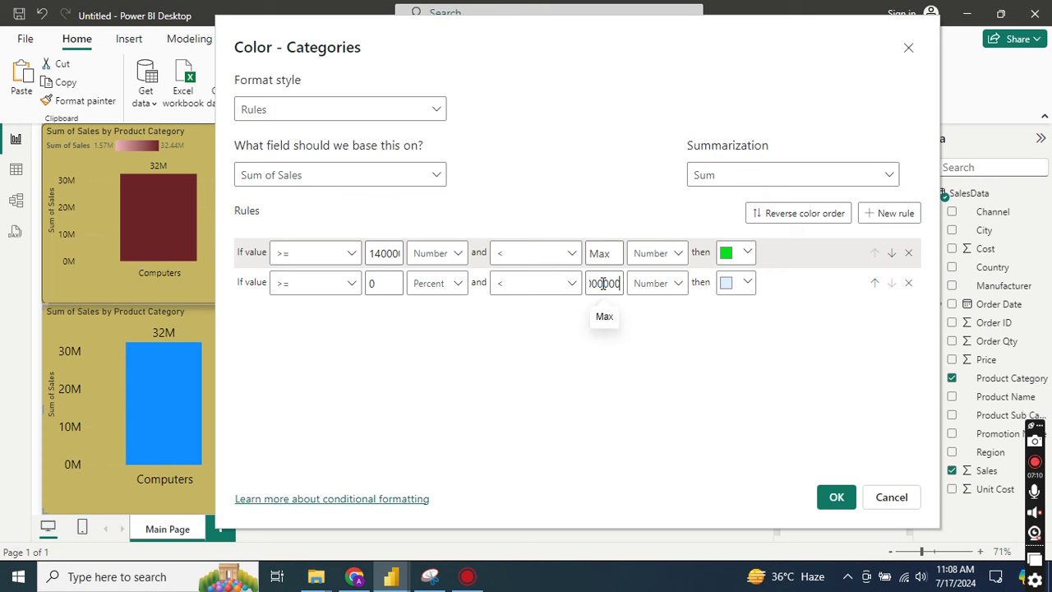
Give the second rule the custom red color #F20919 and apply the rules to the lower chart's columns
{"action": "left_click", "coordinate": [746, 283]}
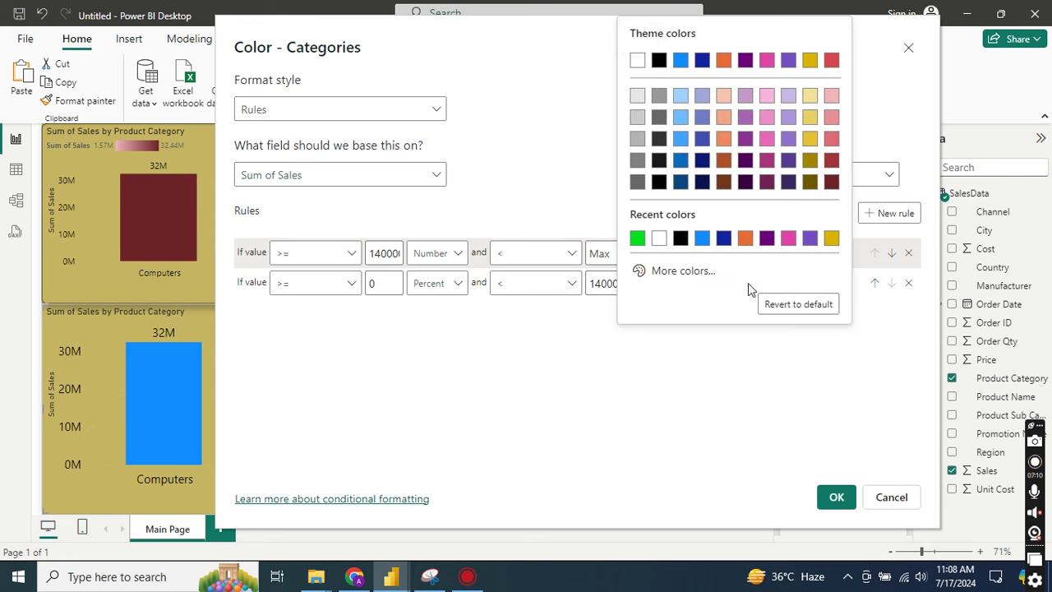
{"action": "left_click", "coordinate": [687, 274]}
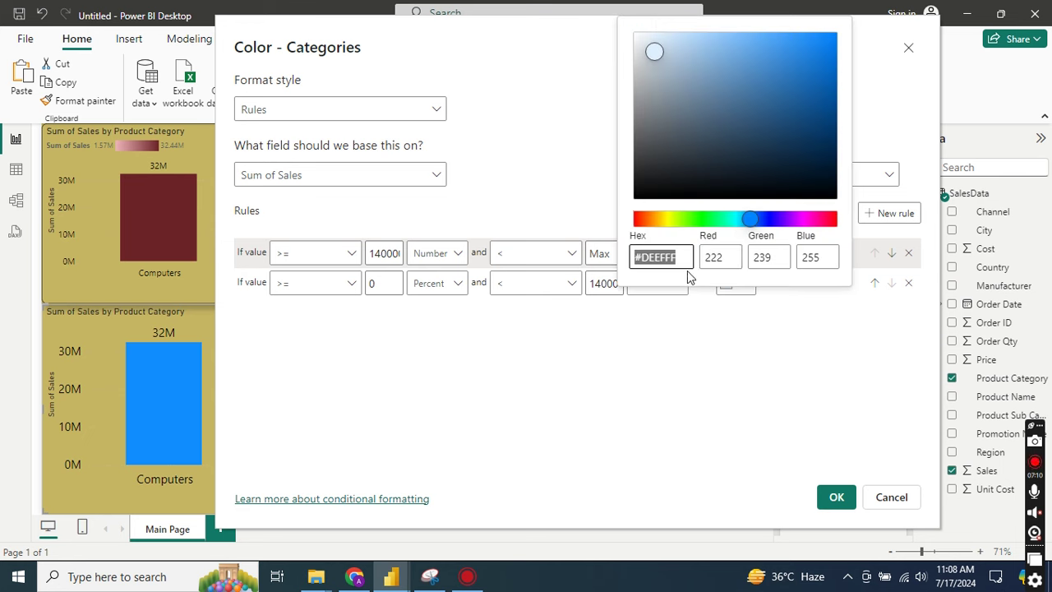
{"action": "left_click", "coordinate": [833, 220]}
{"action": "left_click_drag", "start_coordinate": [822, 59], "coordinate": [823, 39]}
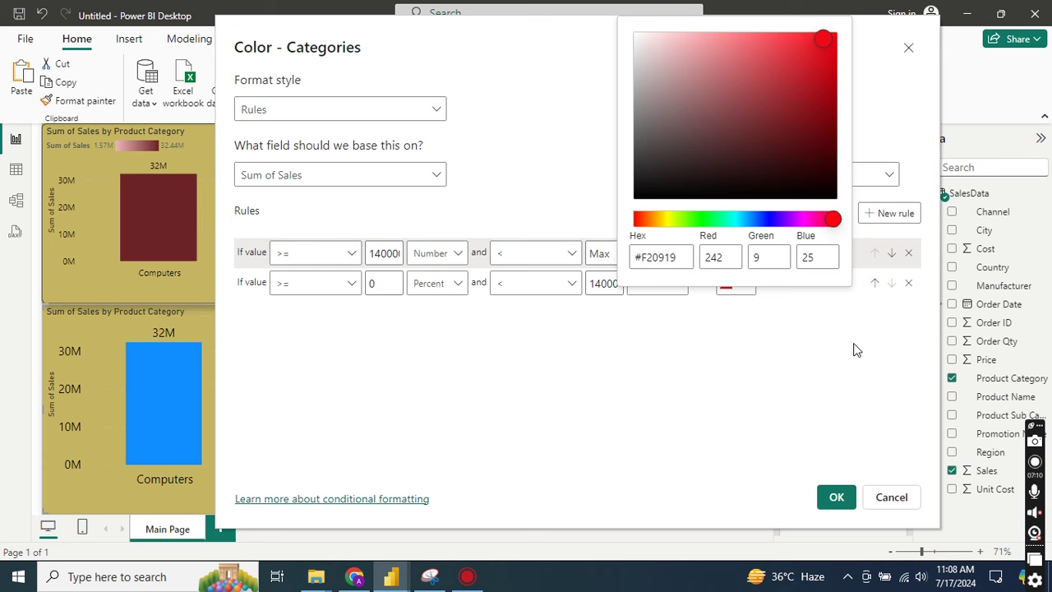
{"action": "left_click", "coordinate": [834, 372]}
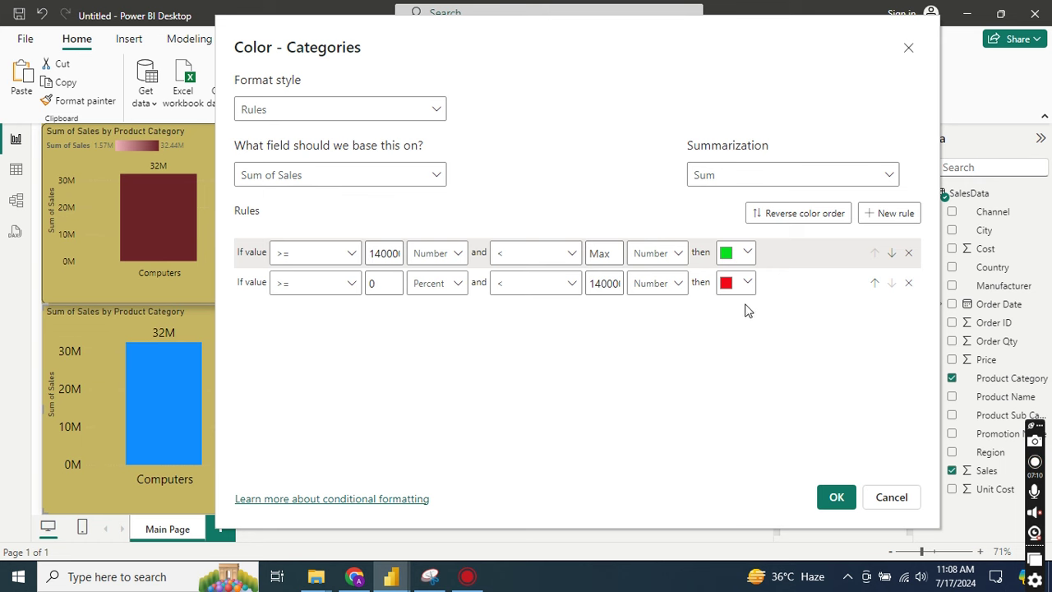
{"action": "left_click", "coordinate": [837, 498]}
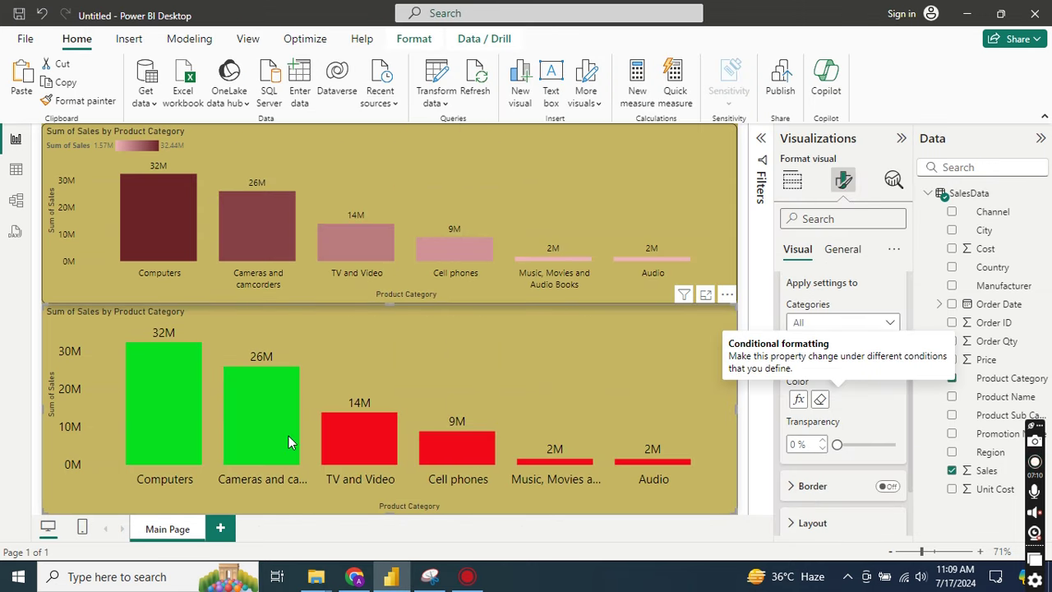
{"action": "mouse_move", "coordinate": [324, 439]}
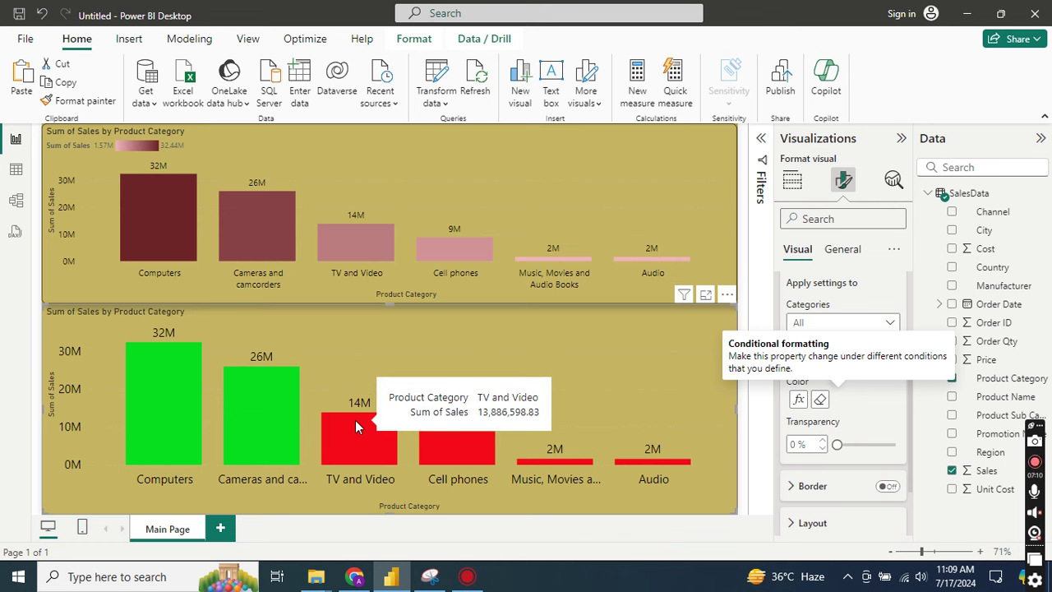
{"action": "mouse_move", "coordinate": [156, 374]}
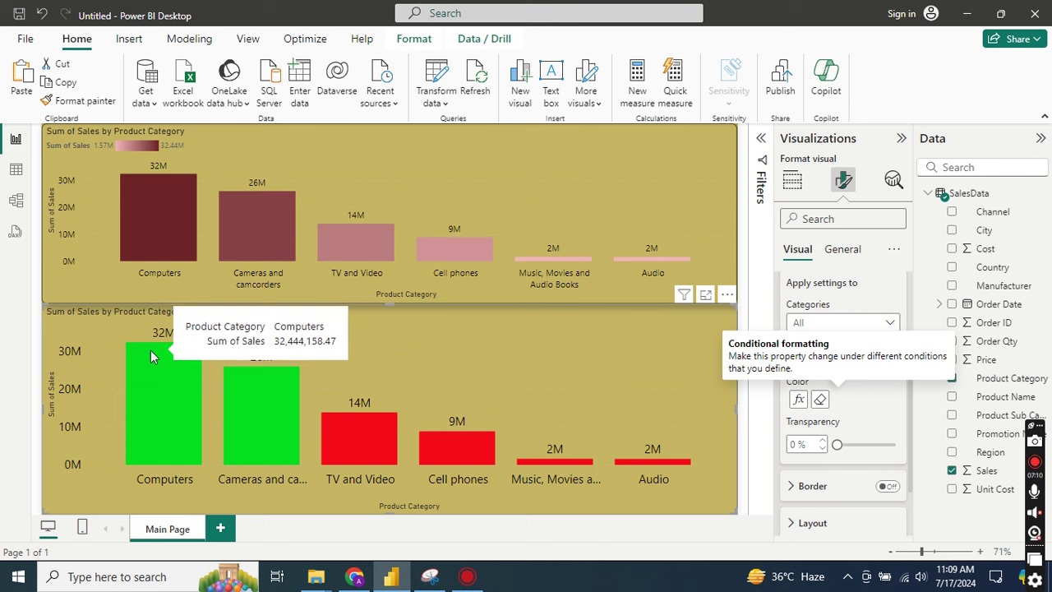
{"action": "mouse_move", "coordinate": [384, 430]}
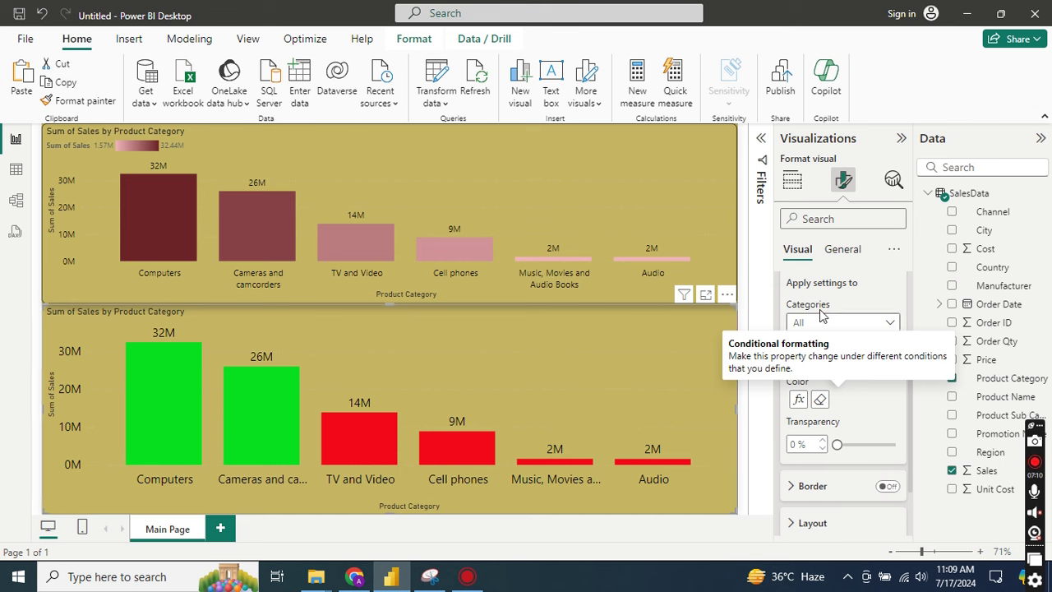
Set the space between categories of the lower chart's columns to 48%
{"action": "scroll", "coordinate": [863, 302], "scroll_direction": "up", "scroll_amount": 2}
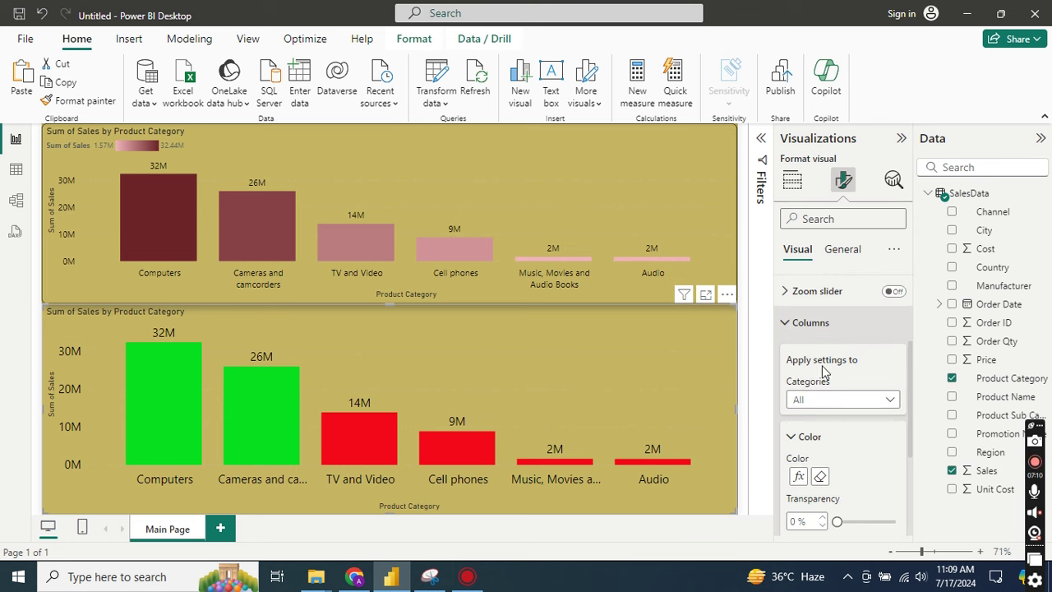
{"action": "scroll", "coordinate": [859, 400], "scroll_direction": "down", "scroll_amount": 4}
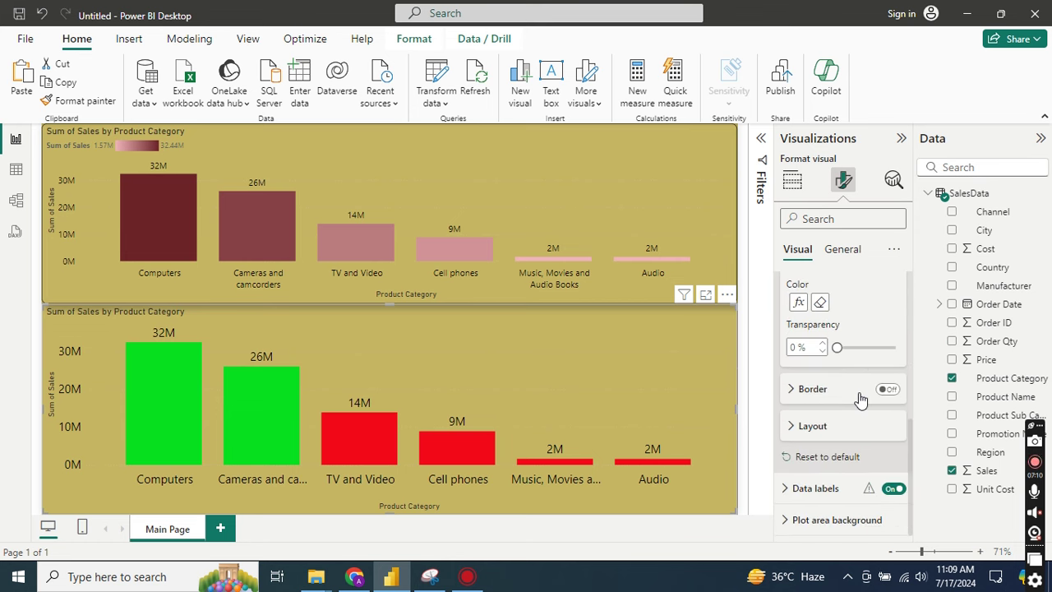
{"action": "scroll", "coordinate": [834, 421], "scroll_direction": "up", "scroll_amount": 3}
{"action": "scroll", "coordinate": [836, 418], "scroll_direction": "down", "scroll_amount": 3}
{"action": "scroll", "coordinate": [846, 398], "scroll_direction": "up", "scroll_amount": 3}
{"action": "scroll", "coordinate": [822, 444], "scroll_direction": "down", "scroll_amount": 3}
{"action": "left_click", "coordinate": [799, 426]}
{"action": "left_click_drag", "start_coordinate": [848, 512], "coordinate": [874, 513]}
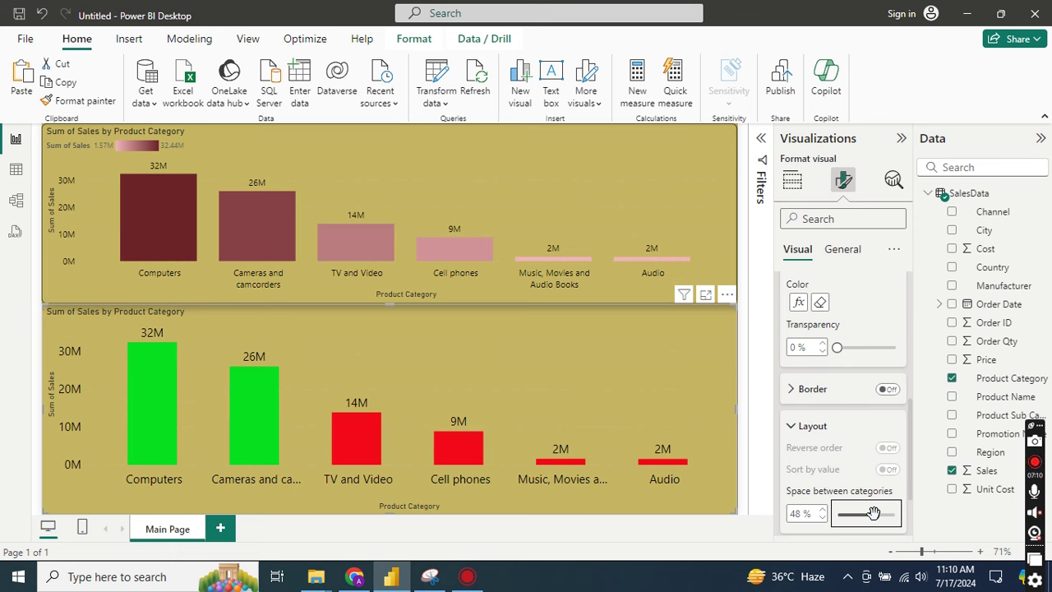